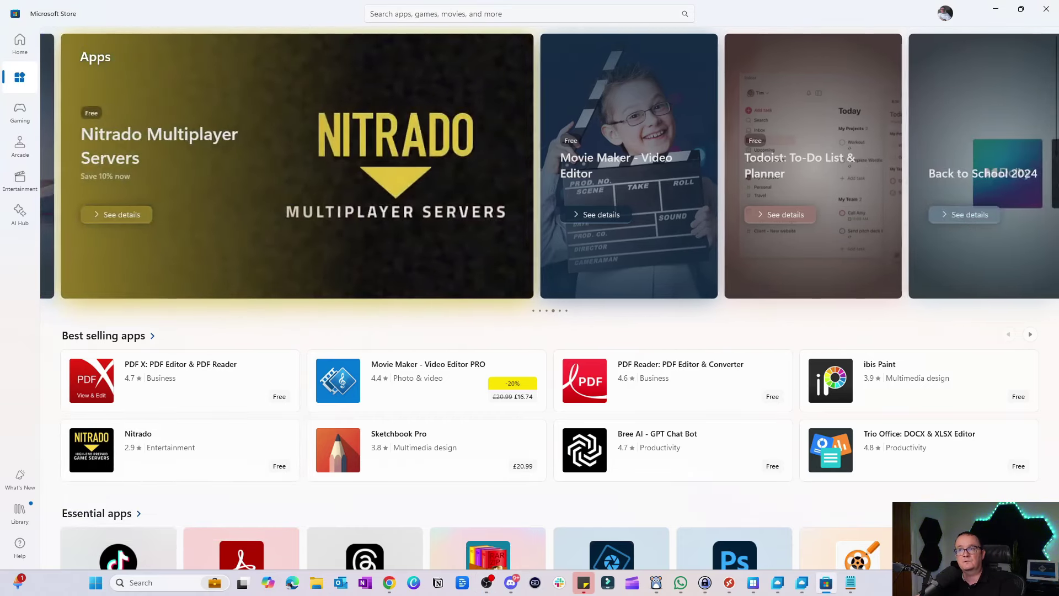
Step: Search the Microsoft Store for "windows app" and launch Microsoft's Windows App from its store page
click(535, 13)
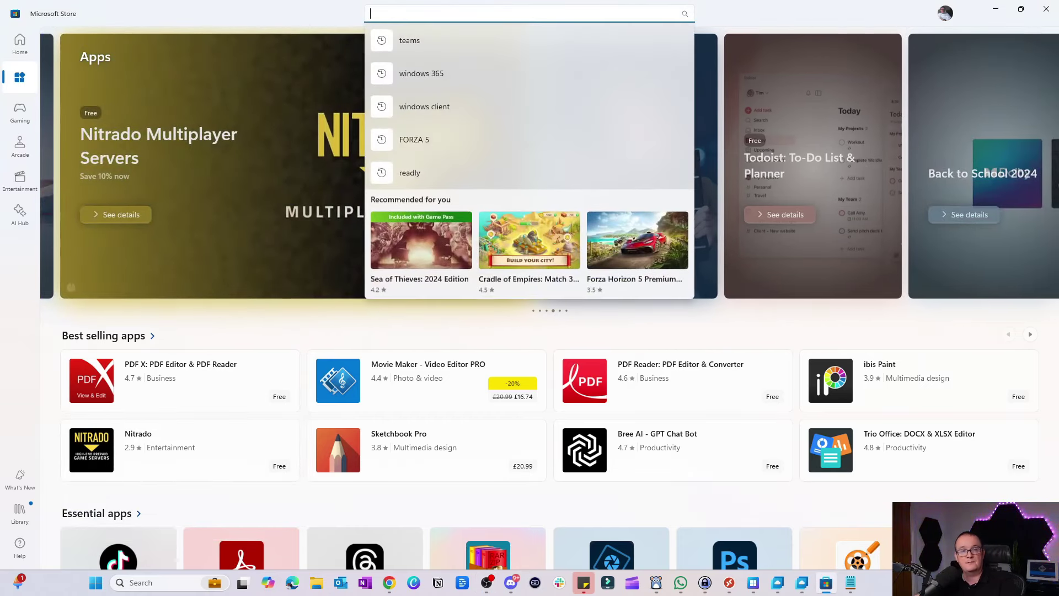
text(windows app)
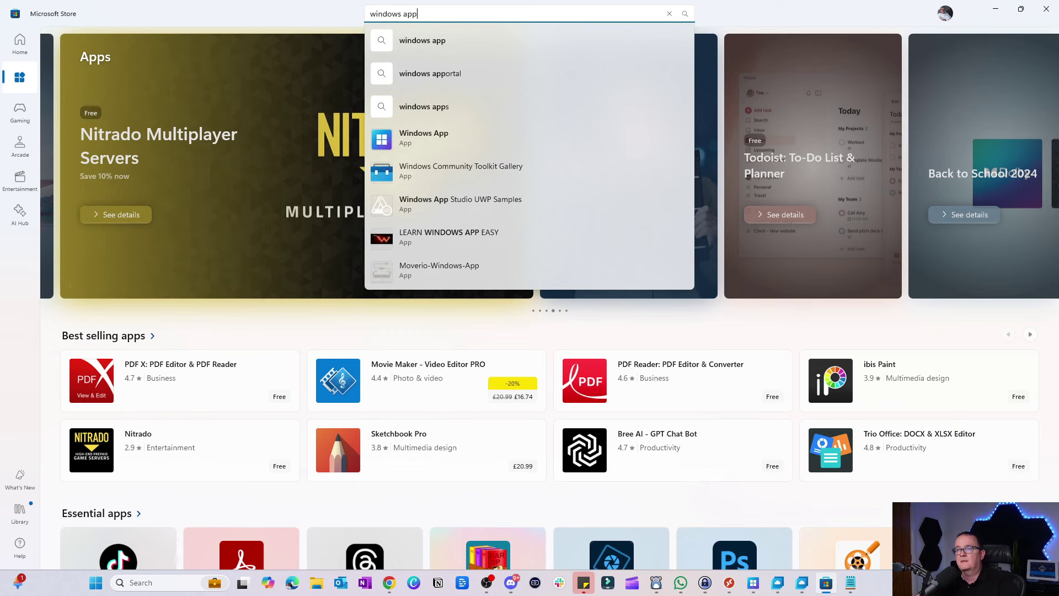
click(391, 141)
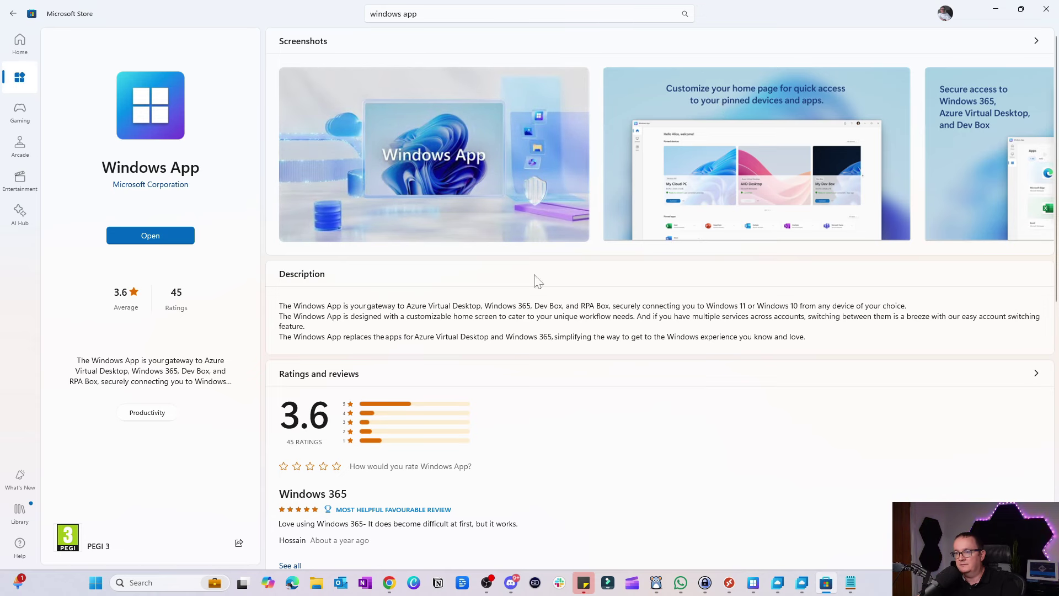
scroll(388, 390, down, 1)
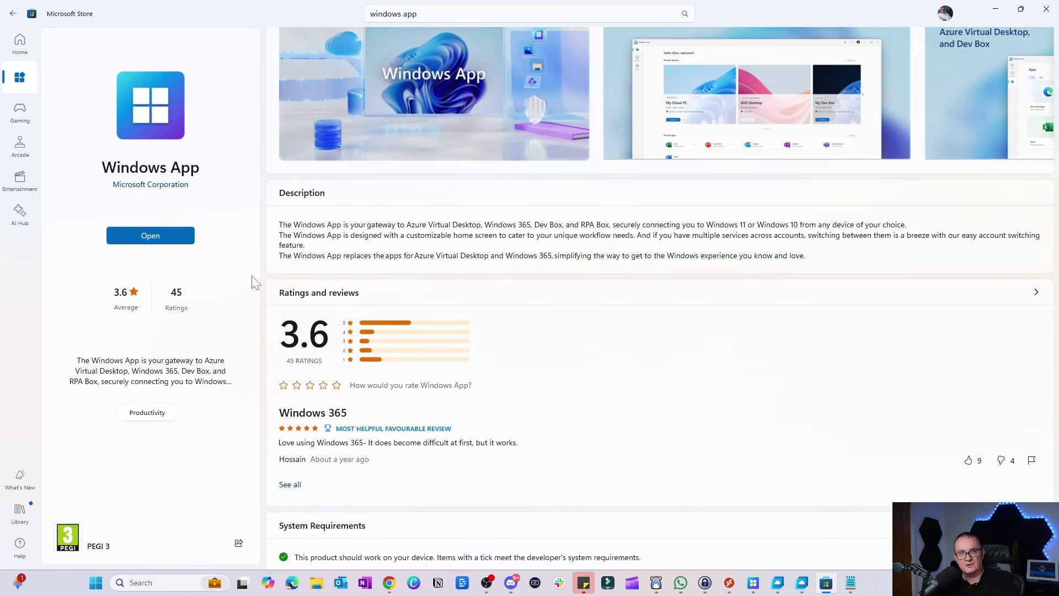
click(150, 236)
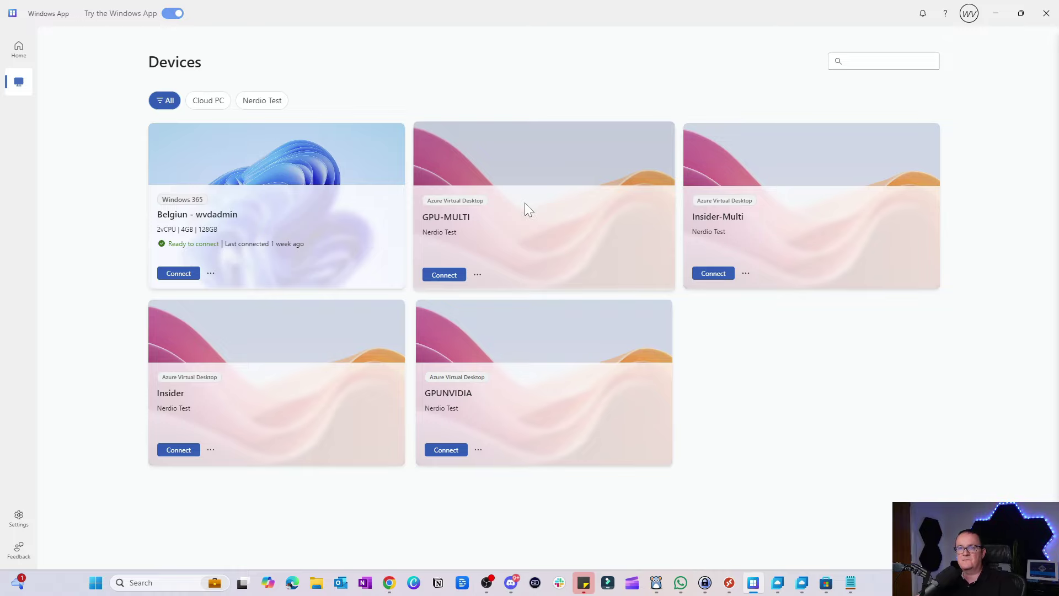
Step: Look at the Windows App home page and return to the list of devices
click(27, 53)
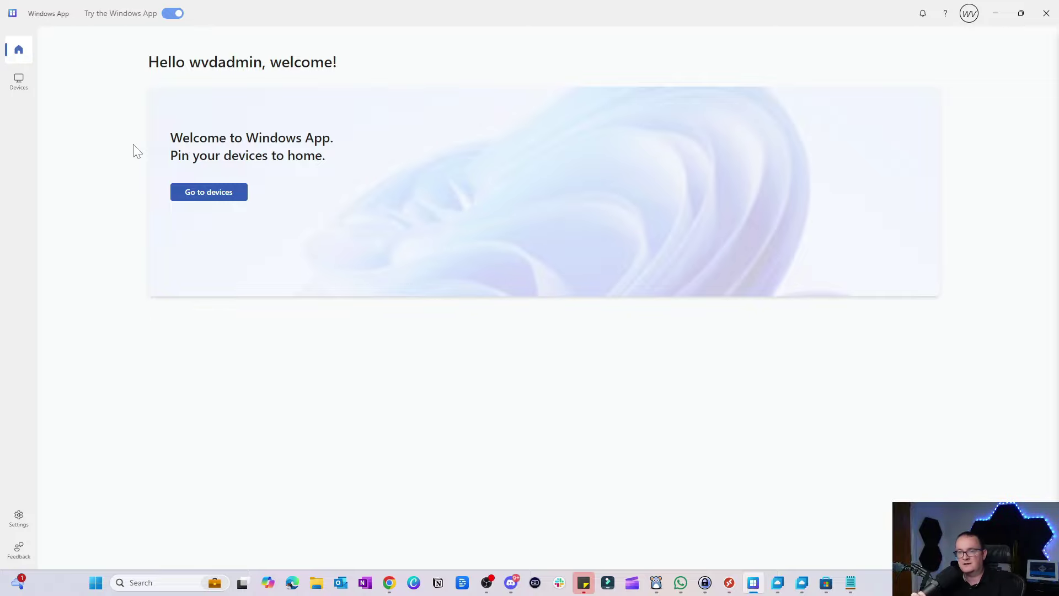
mouse_move(731, 578)
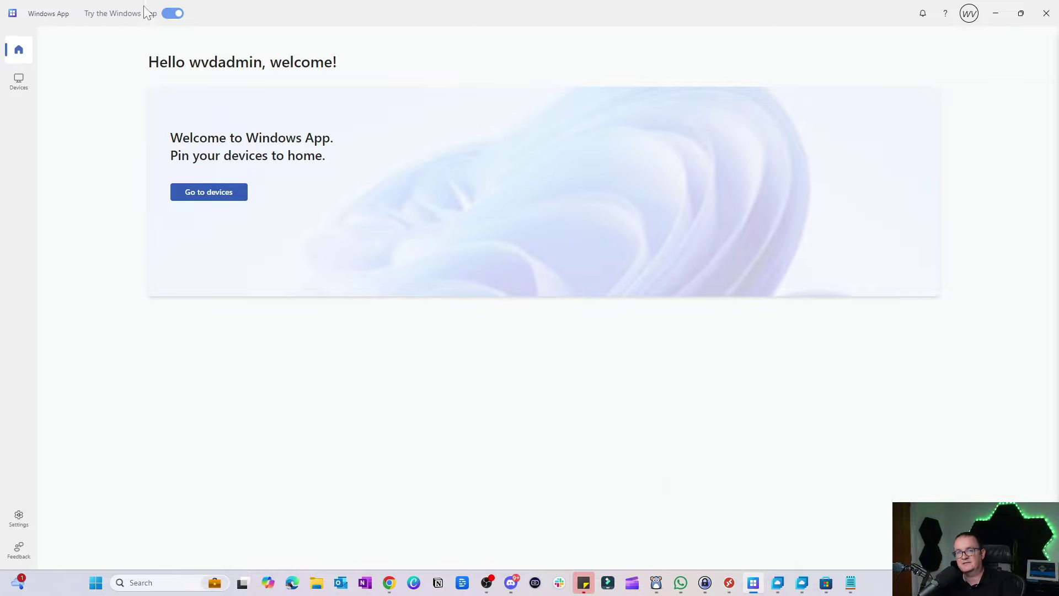
click(19, 83)
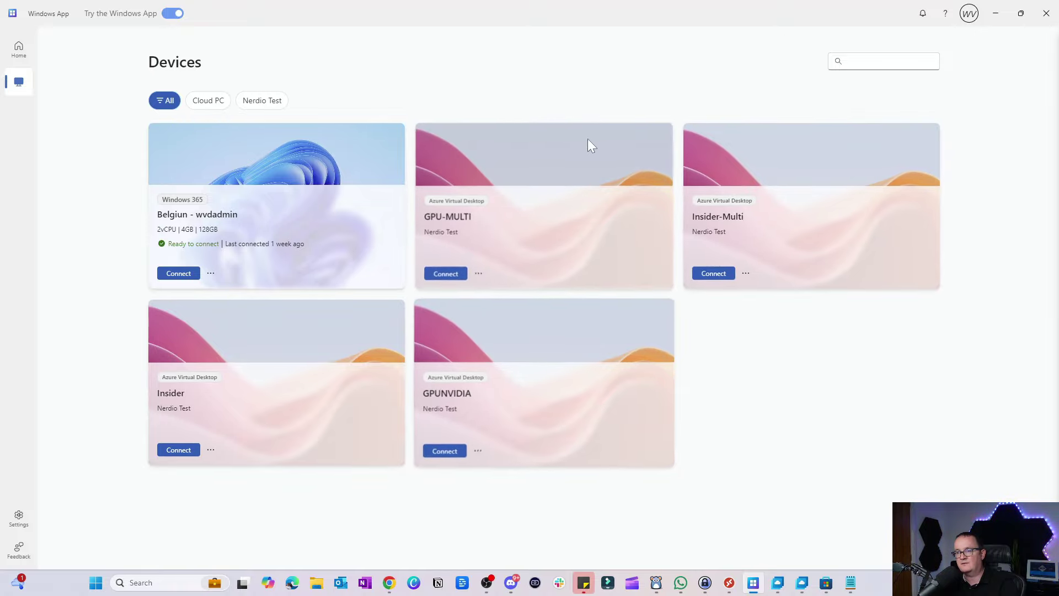
Step: Switch to Remote Desktop (Insider), view its workspaces and published apps full screen, and minimise it again
click(729, 582)
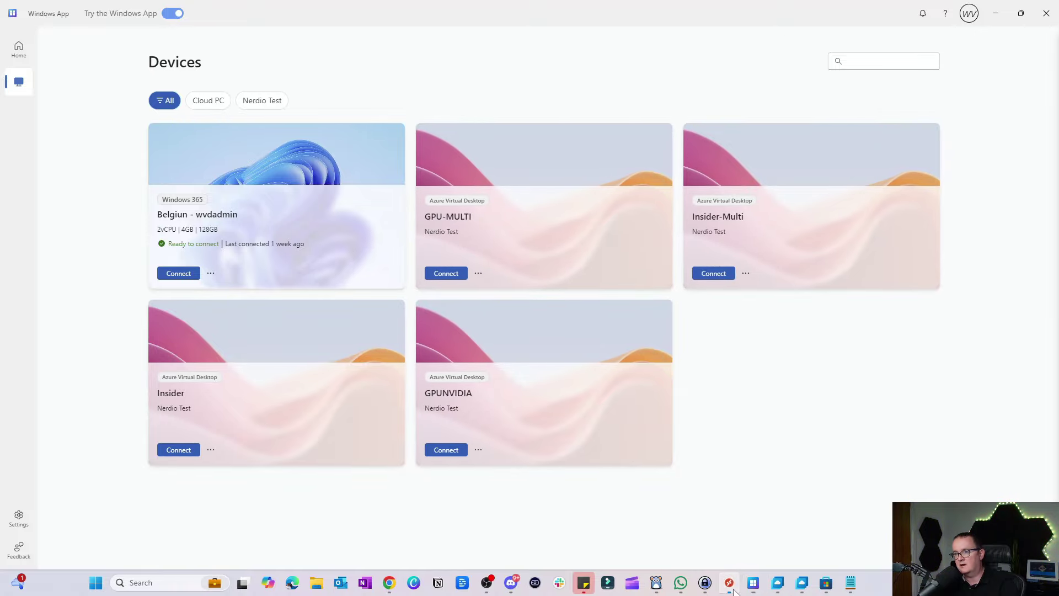
double_click(290, 19)
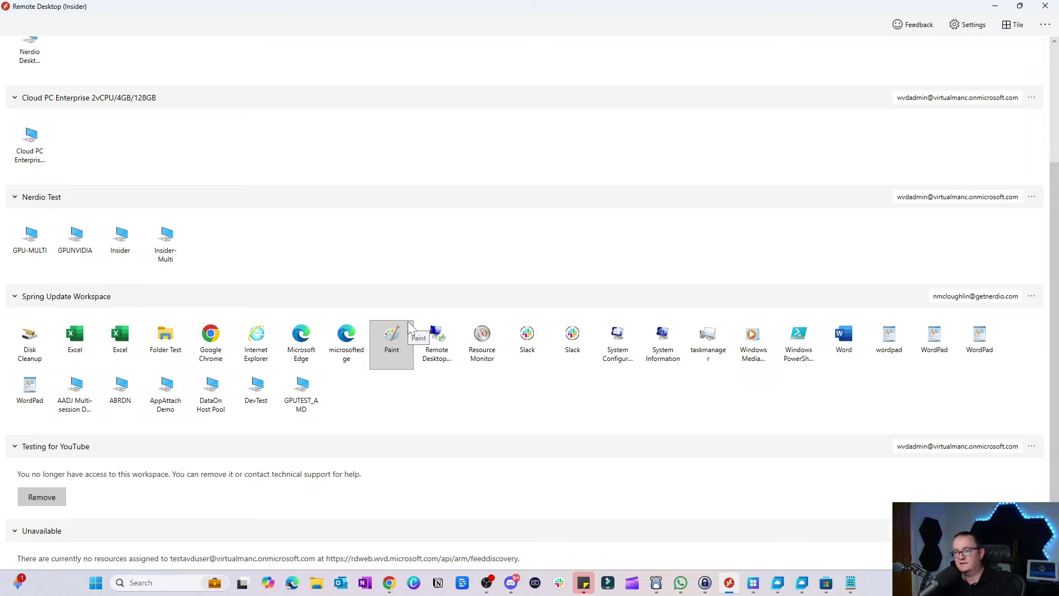
click(995, 6)
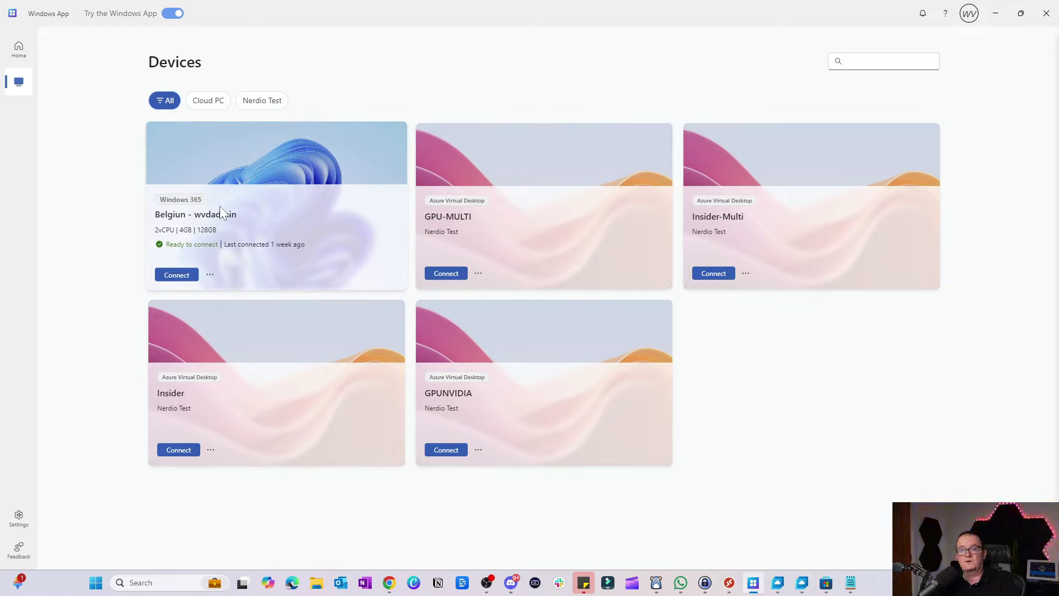
Step: Pin the Insider-Multi Azure Virtual Desktop to home and view it on the home page
click(210, 275)
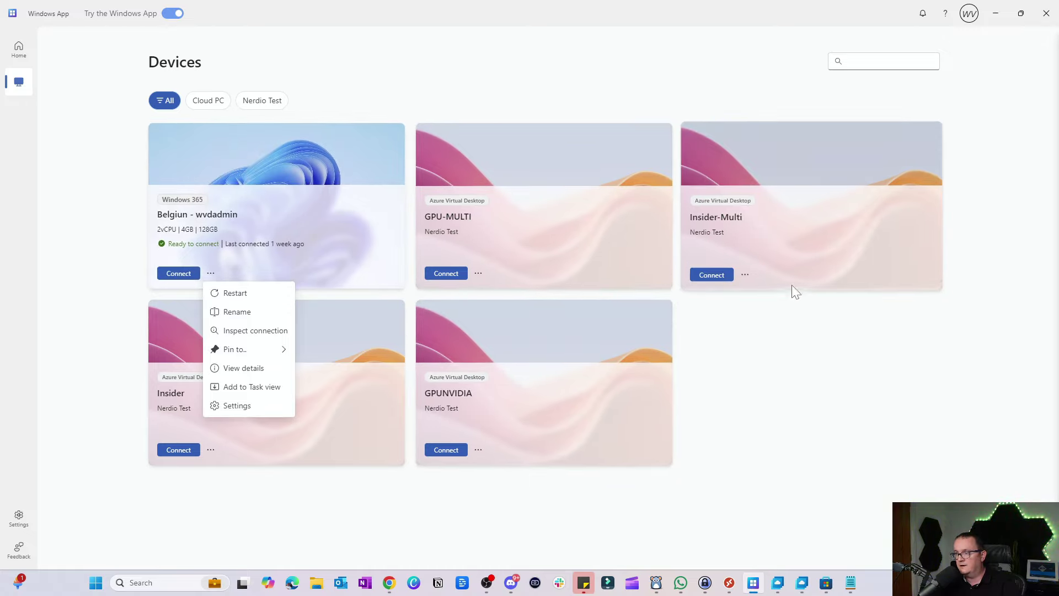
click(744, 274)
mouse_move(773, 295)
click(852, 298)
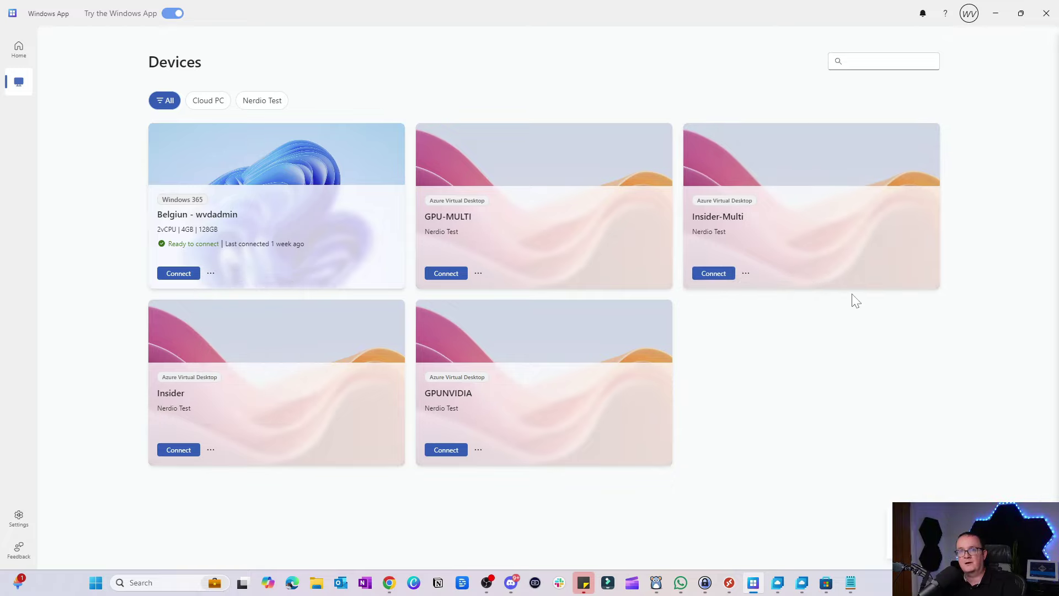
click(18, 50)
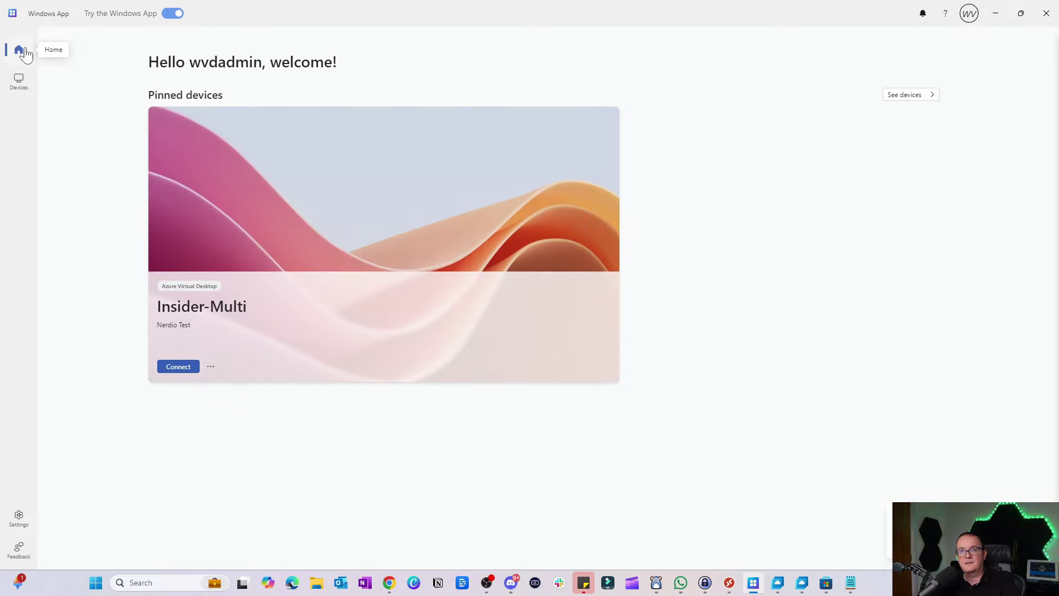
Step: Pin the Belgiun Windows 365 Cloud PC to home and check the pinned devices on the home page
click(19, 80)
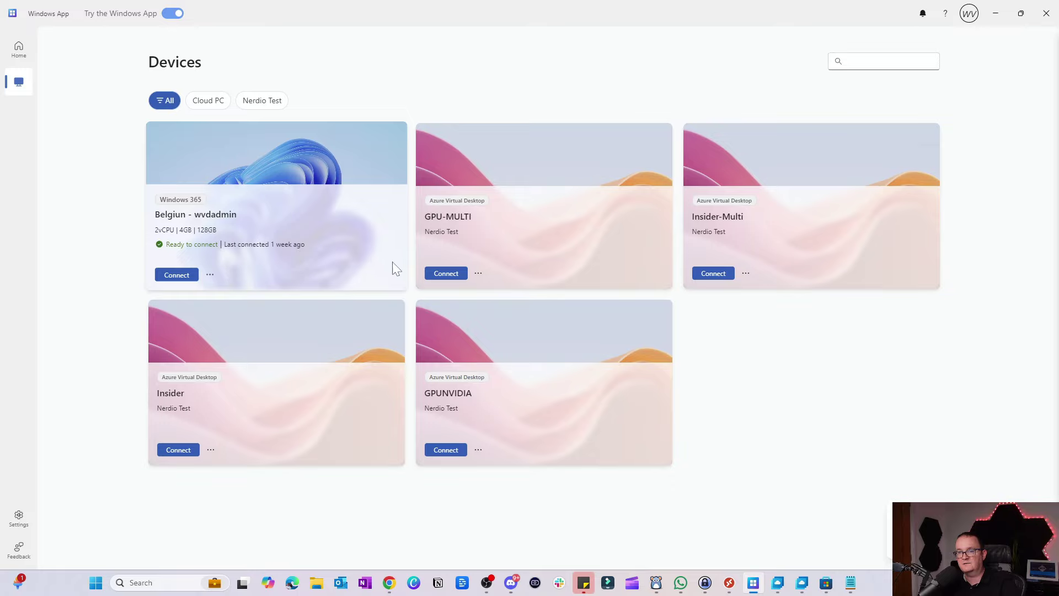
click(211, 274)
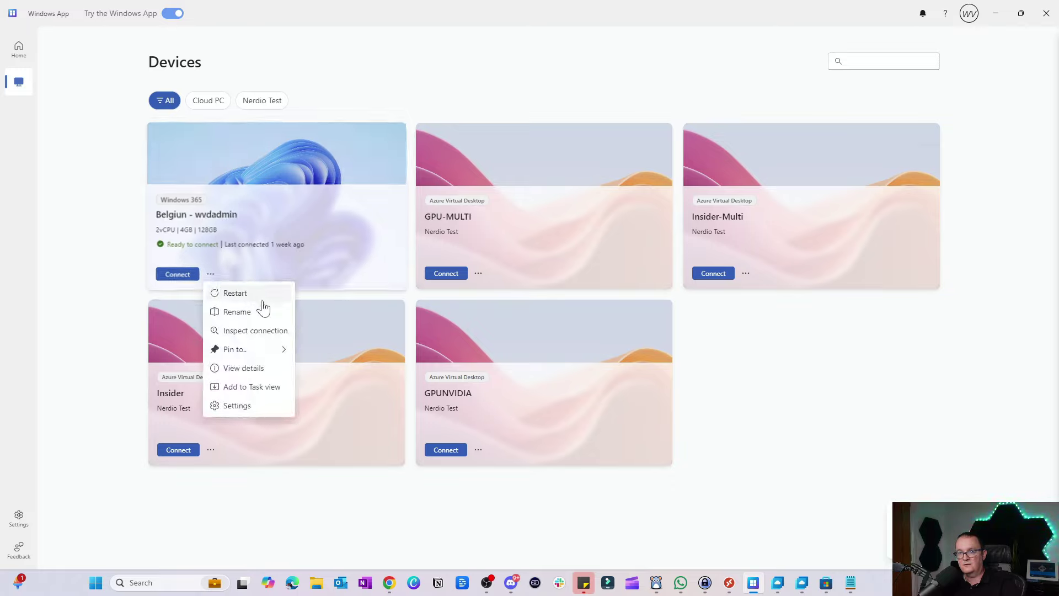
mouse_move(255, 350)
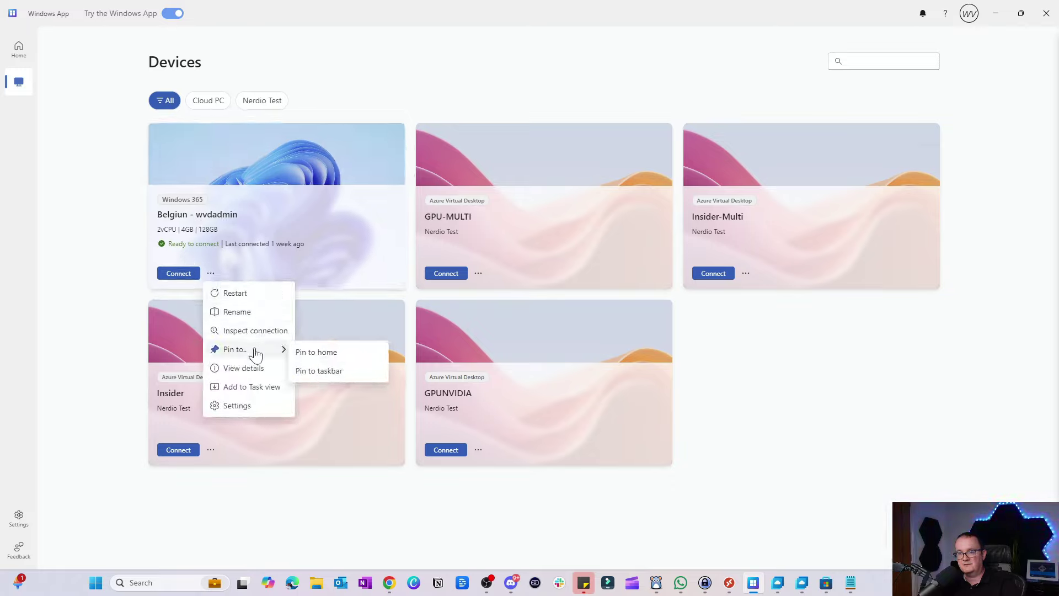
click(316, 353)
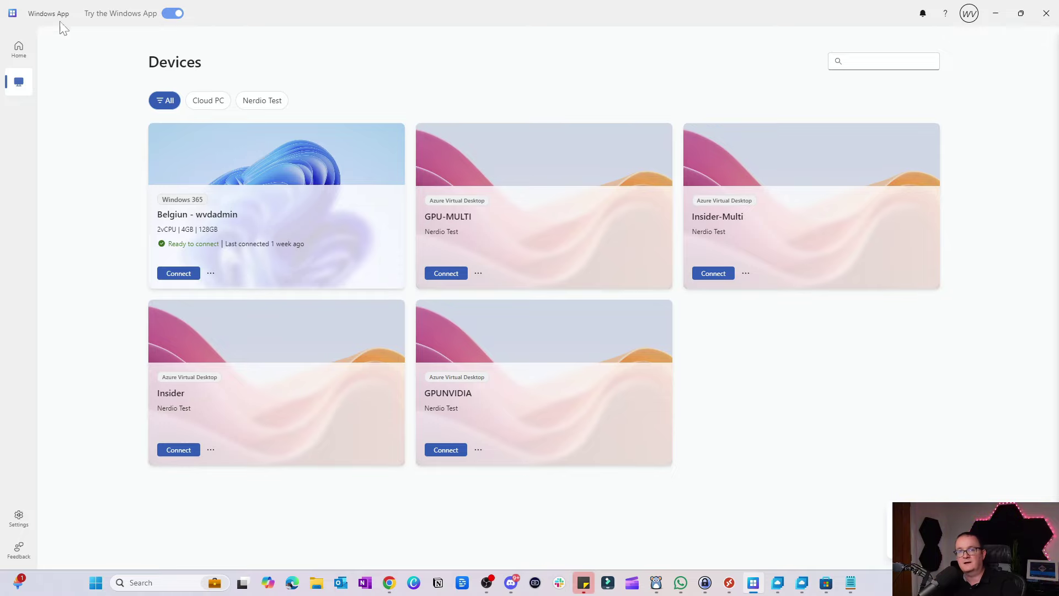
click(18, 48)
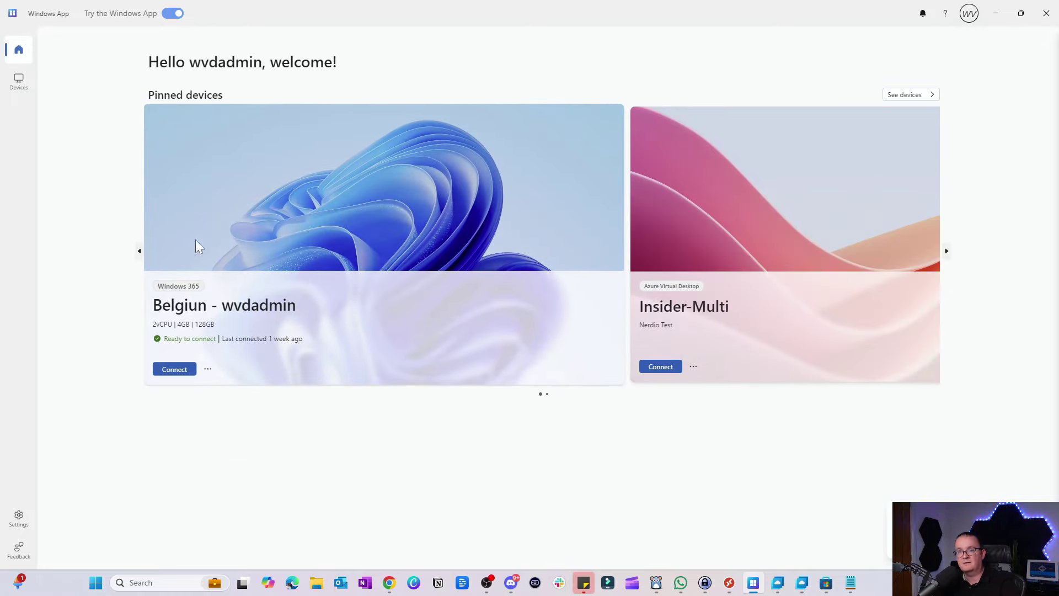
Step: Compare the device options of the Belgiun Cloud PC and GPU-MULTI, and pin the Cloud PC to the taskbar
click(18, 81)
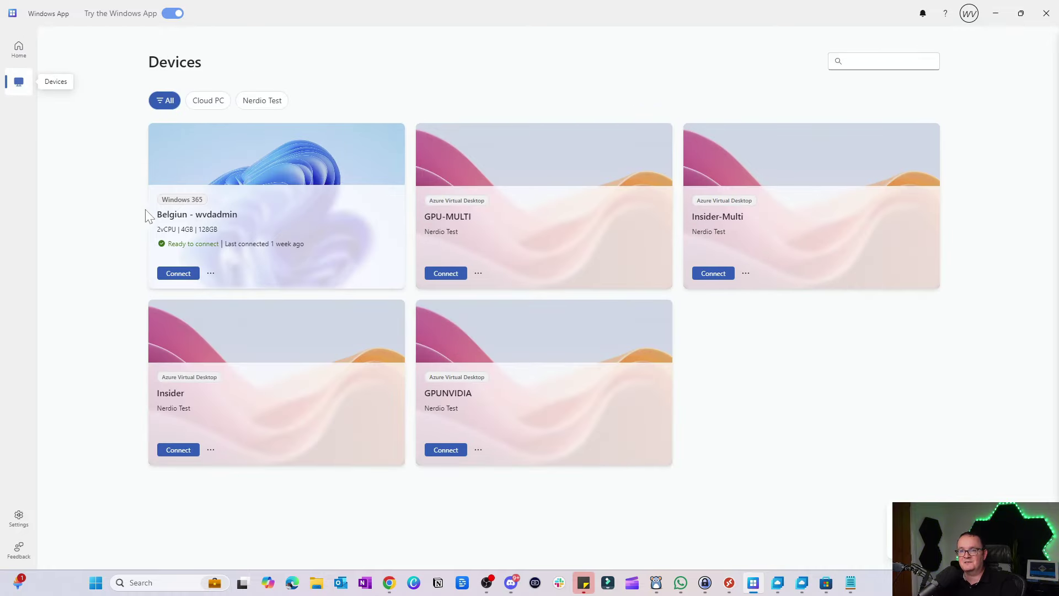
click(211, 274)
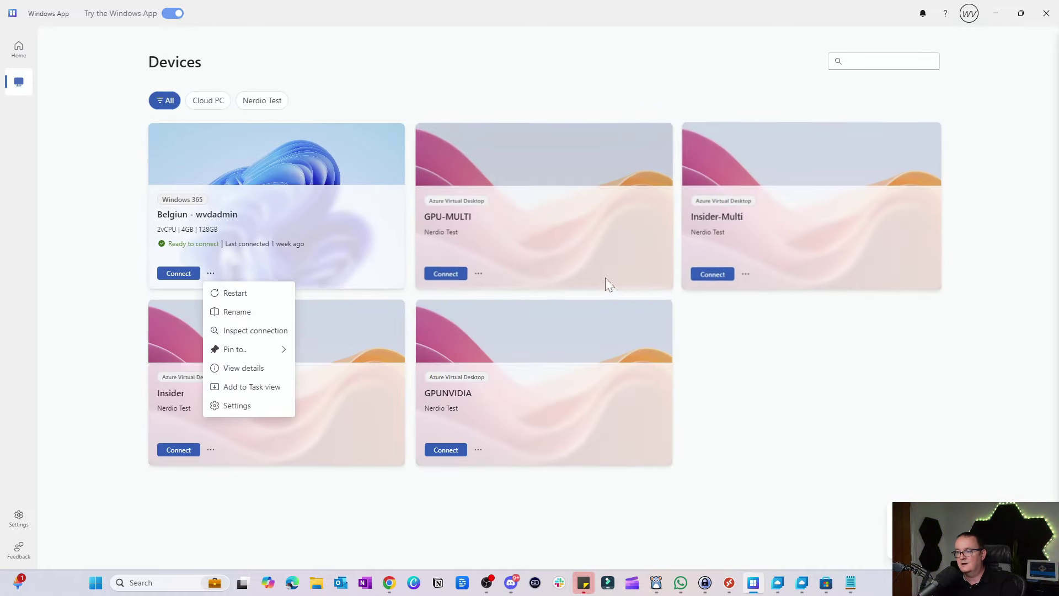
click(476, 275)
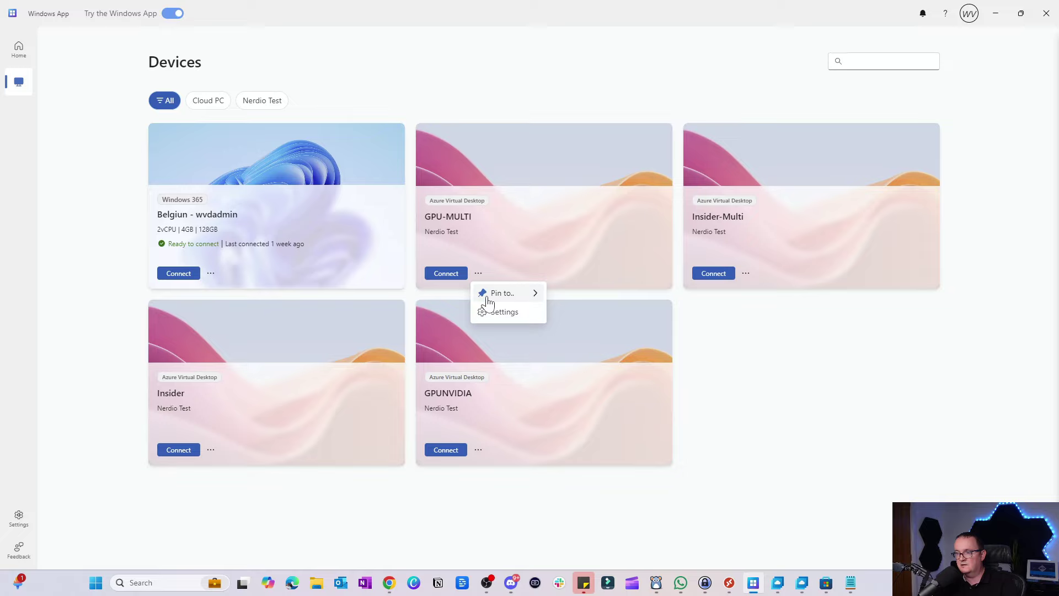
click(211, 273)
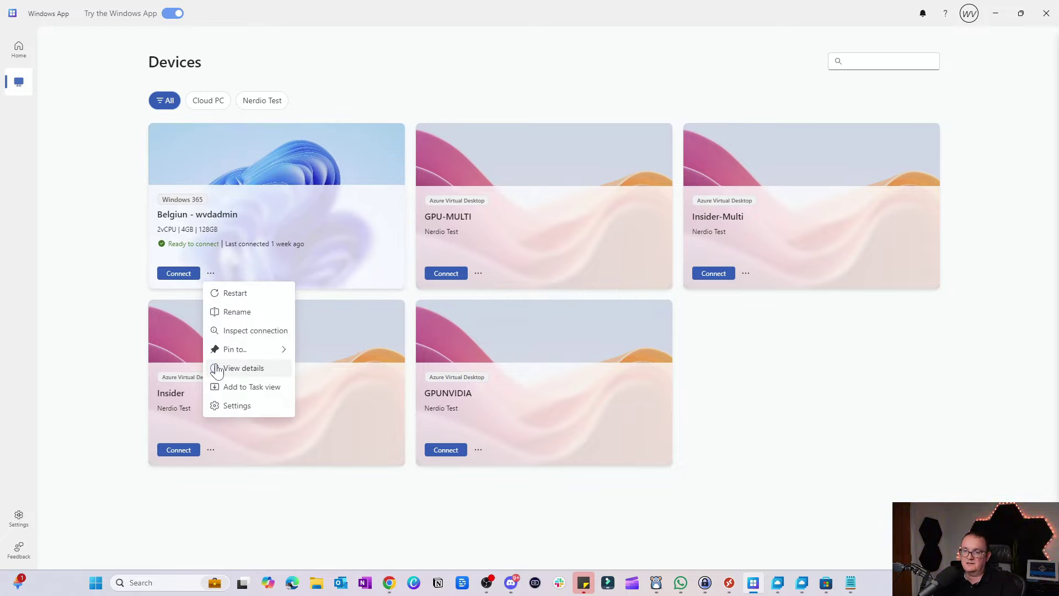
mouse_move(280, 348)
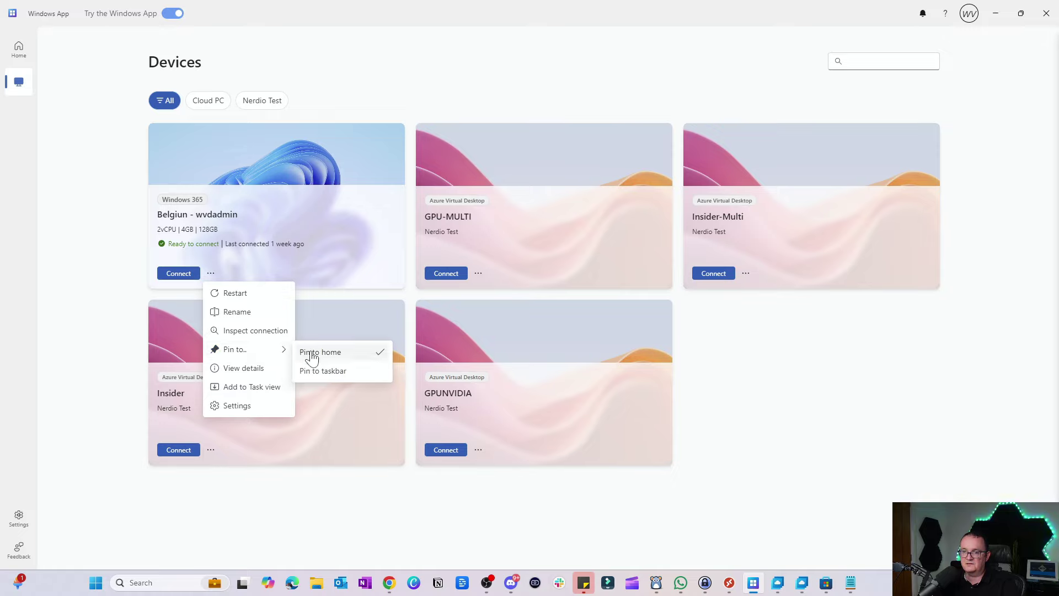
click(318, 372)
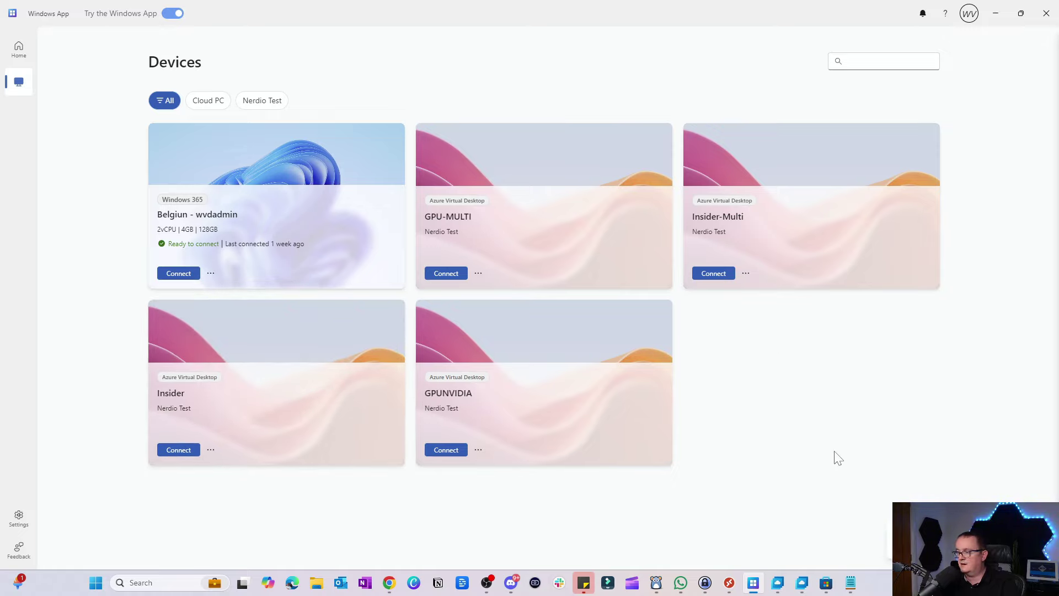
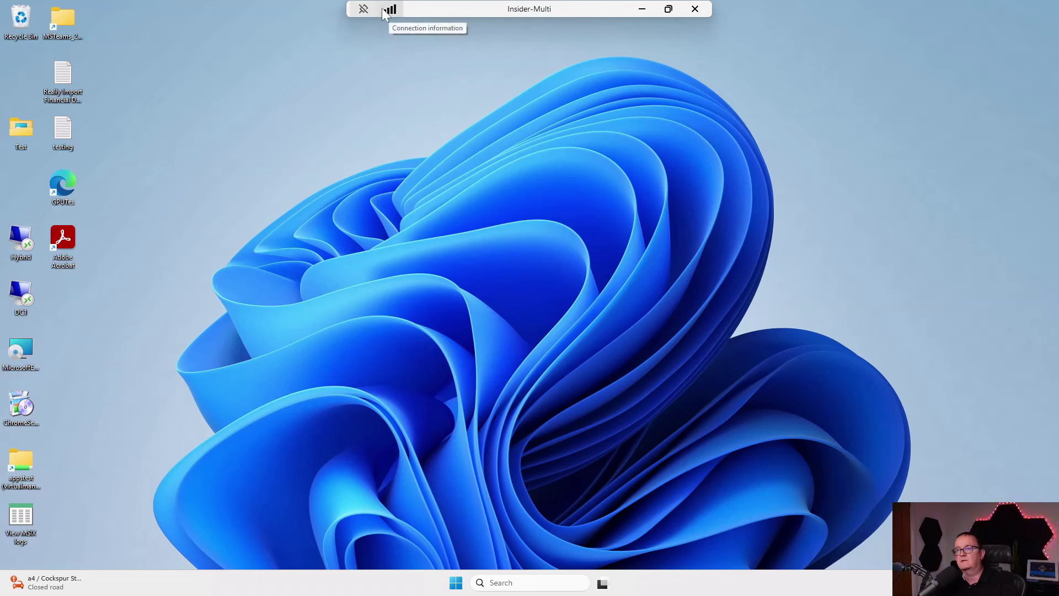
Step: View the detailed connection information of the Insider-Multi session and disconnect from the remote session
click(388, 10)
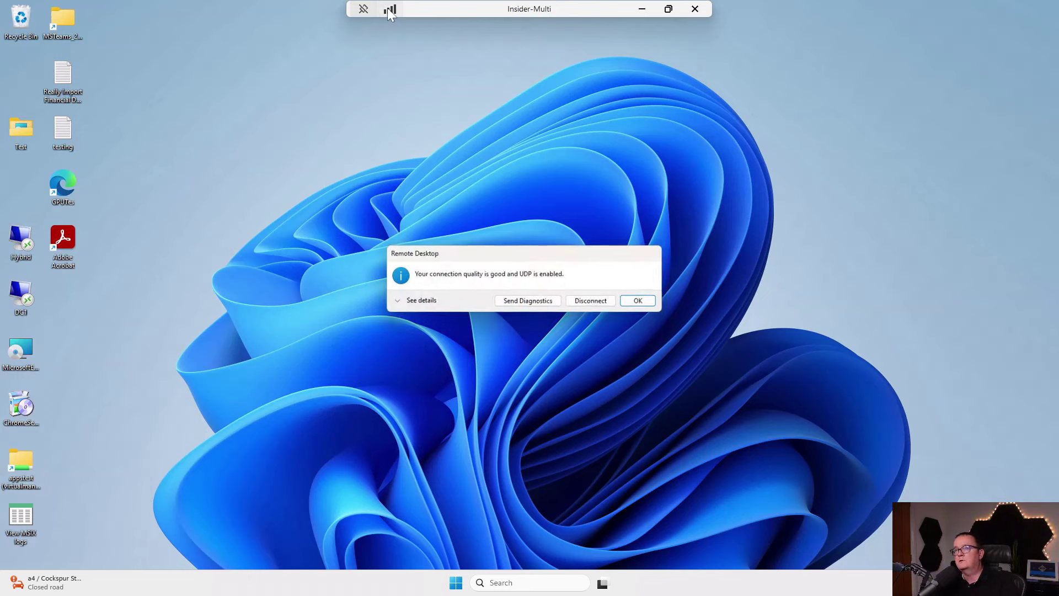
click(429, 304)
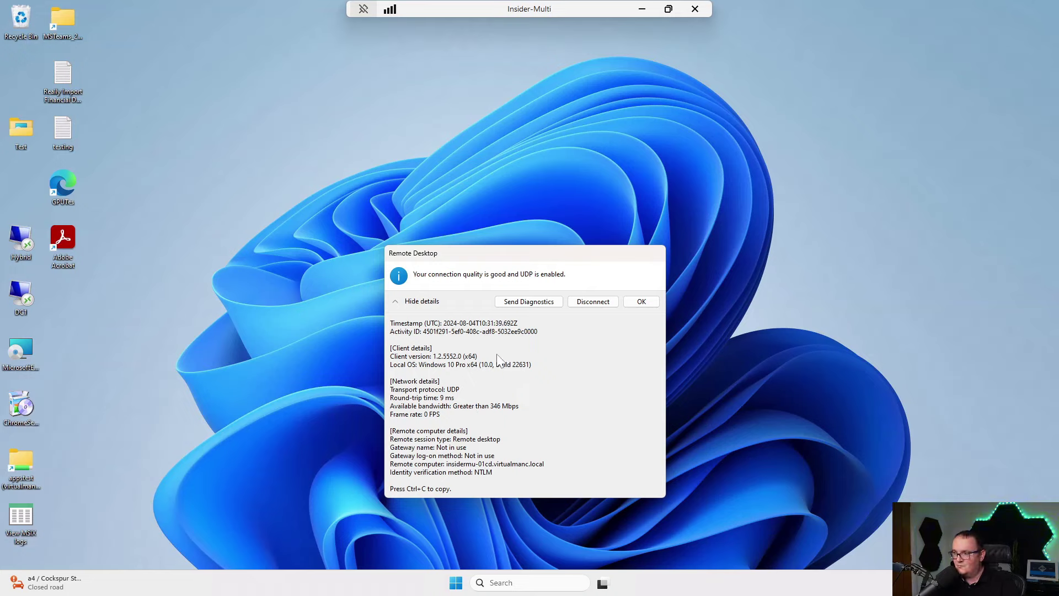
click(588, 301)
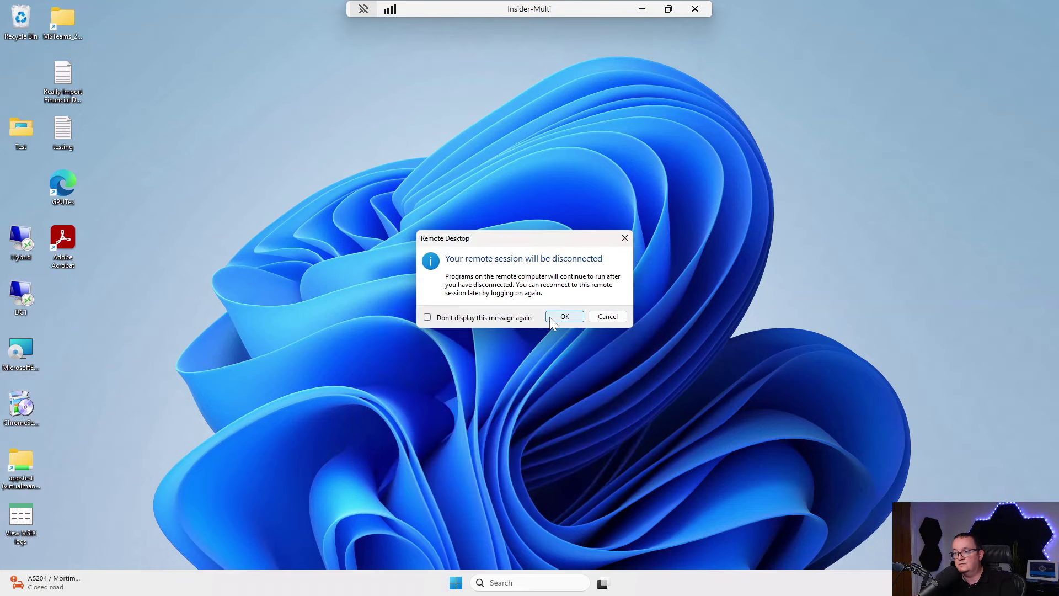
click(558, 317)
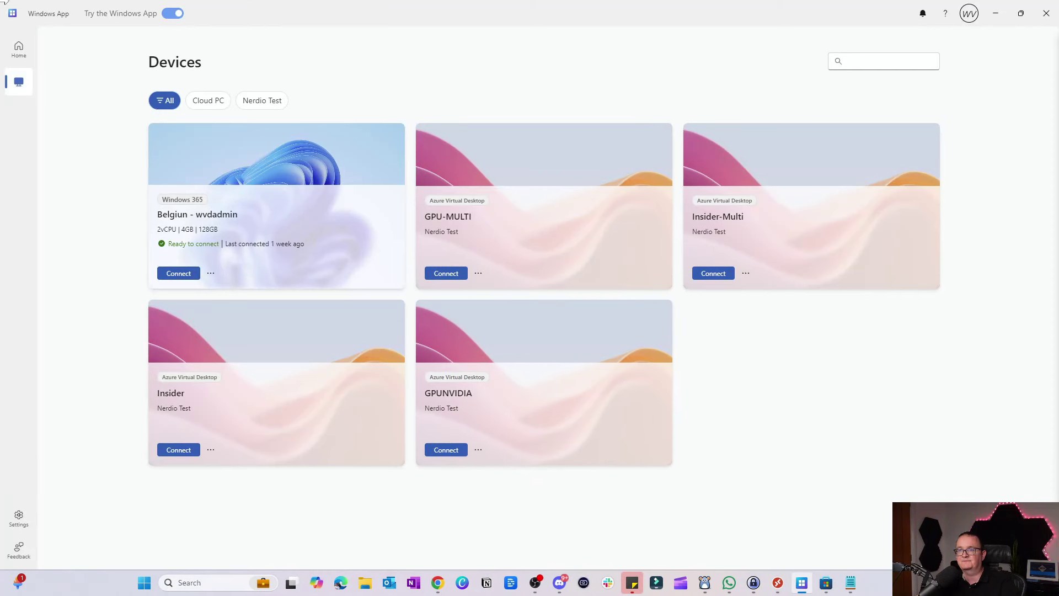
Step: Review what inspecting the Belgiun Cloud PC's connection does, and cancel without running the inspection
click(210, 274)
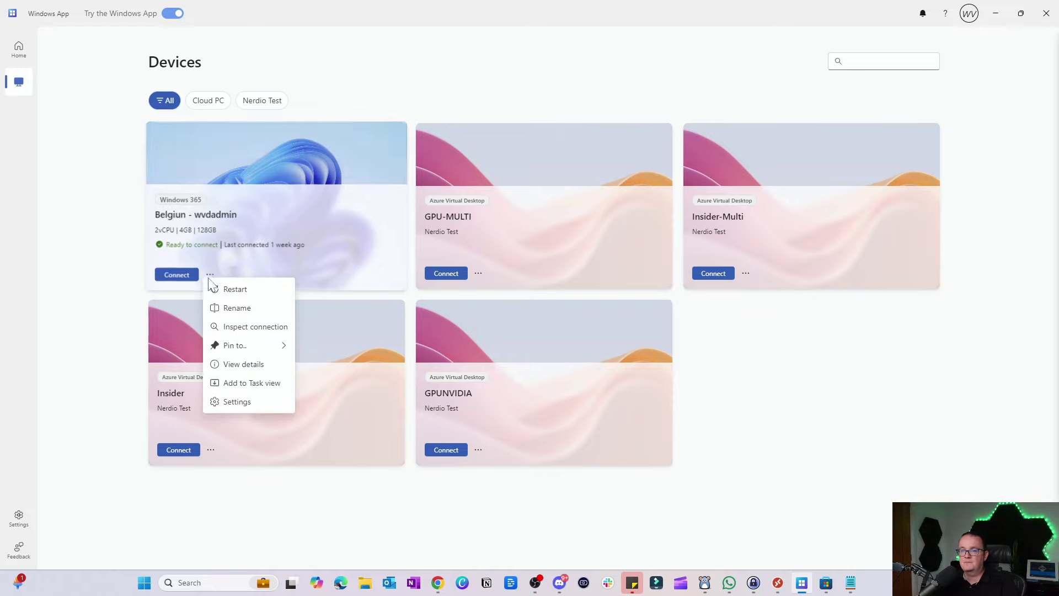
click(276, 333)
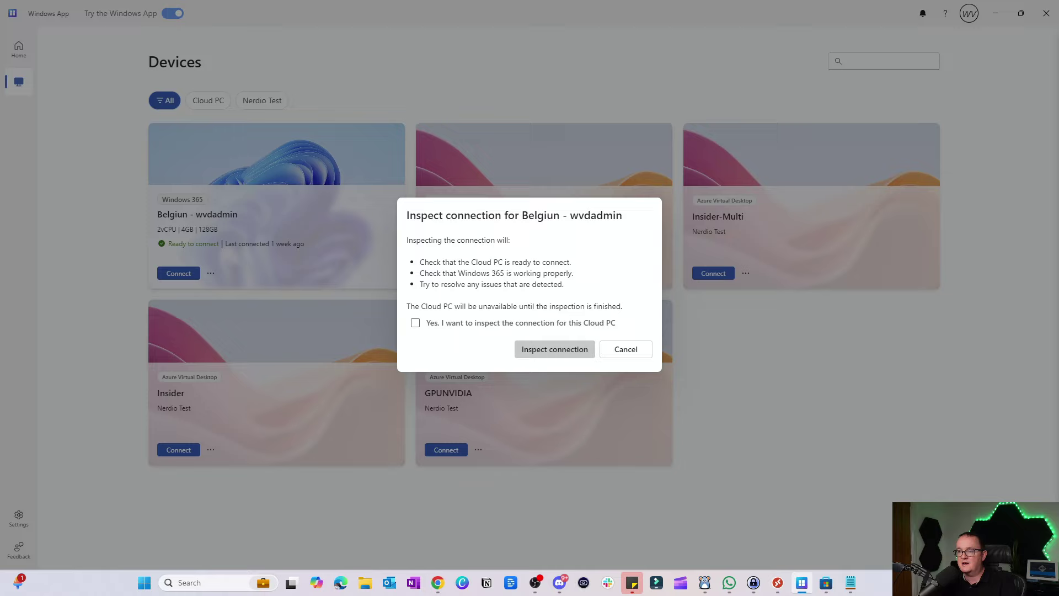
click(627, 350)
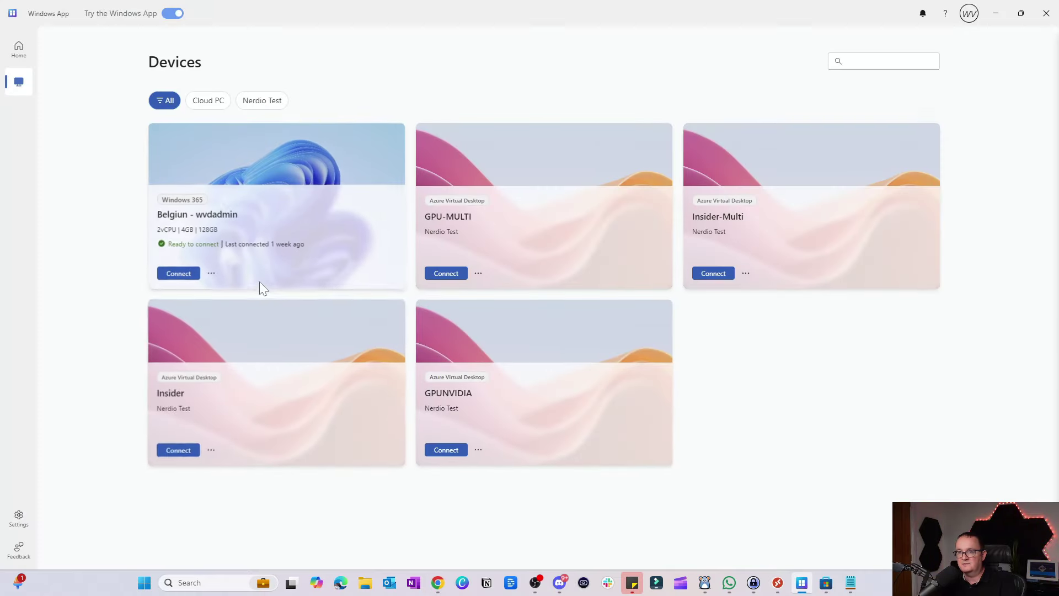
Step: Check the pin options of the Belgiun Cloud PC and view its device details, such as OS version and license
click(210, 275)
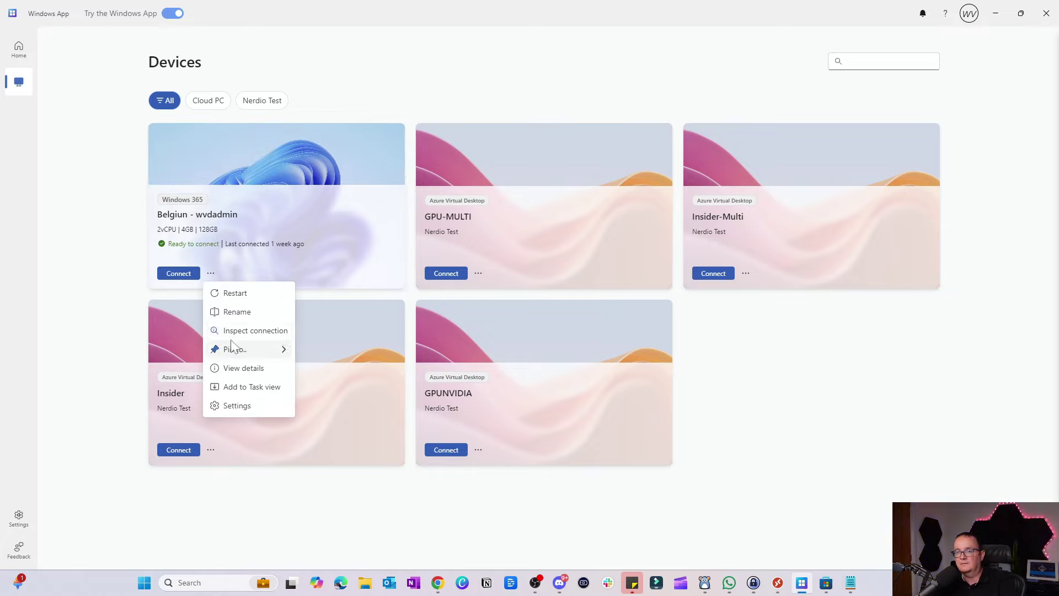
mouse_move(270, 350)
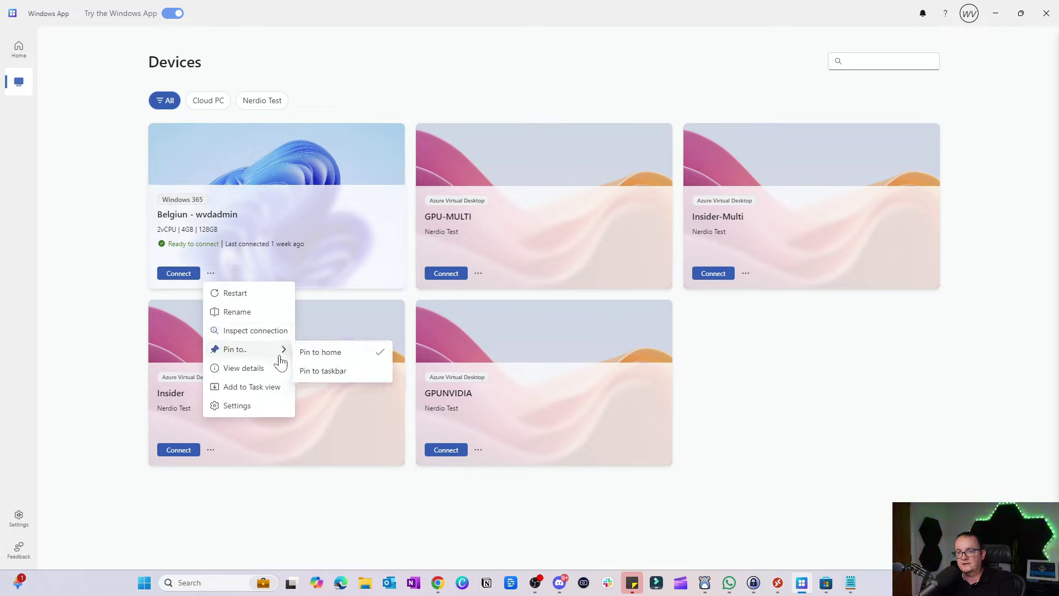
click(272, 368)
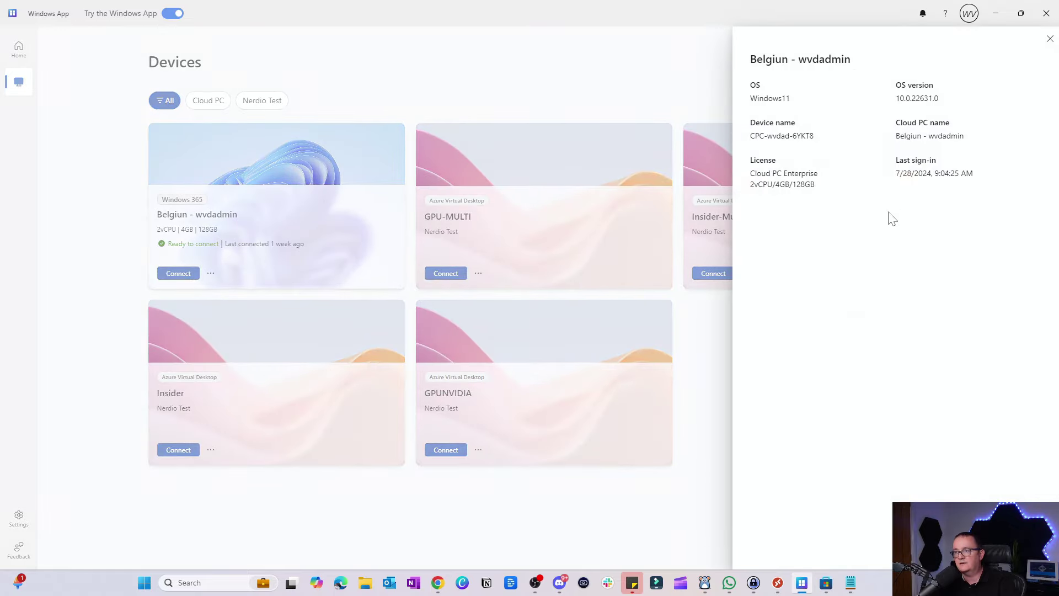
click(1049, 40)
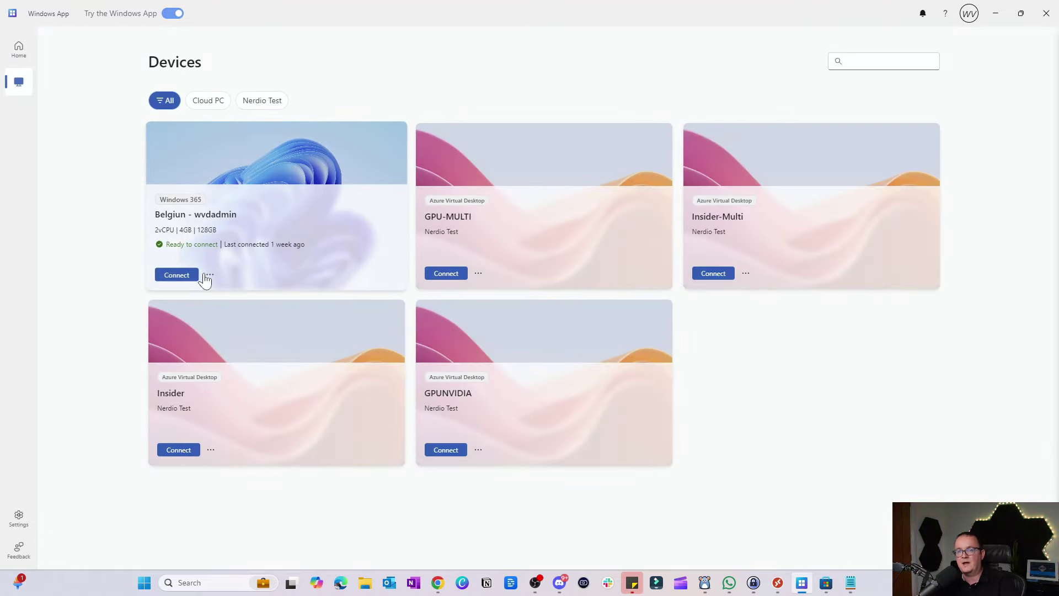
Step: Connect to the Belgiun Cloud PC and leave the remote session through its power options
click(166, 276)
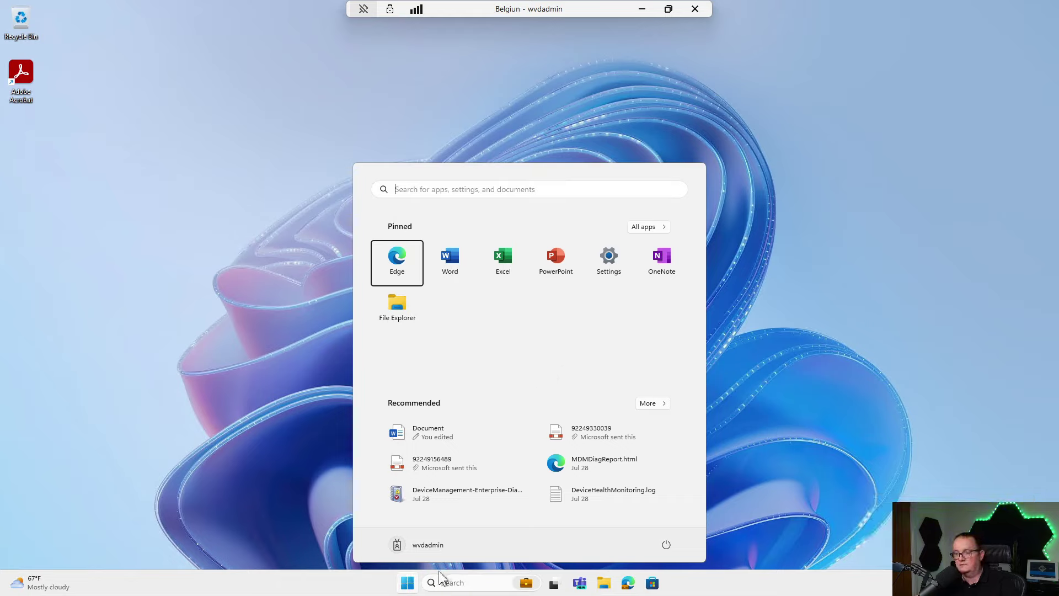
click(668, 546)
click(671, 501)
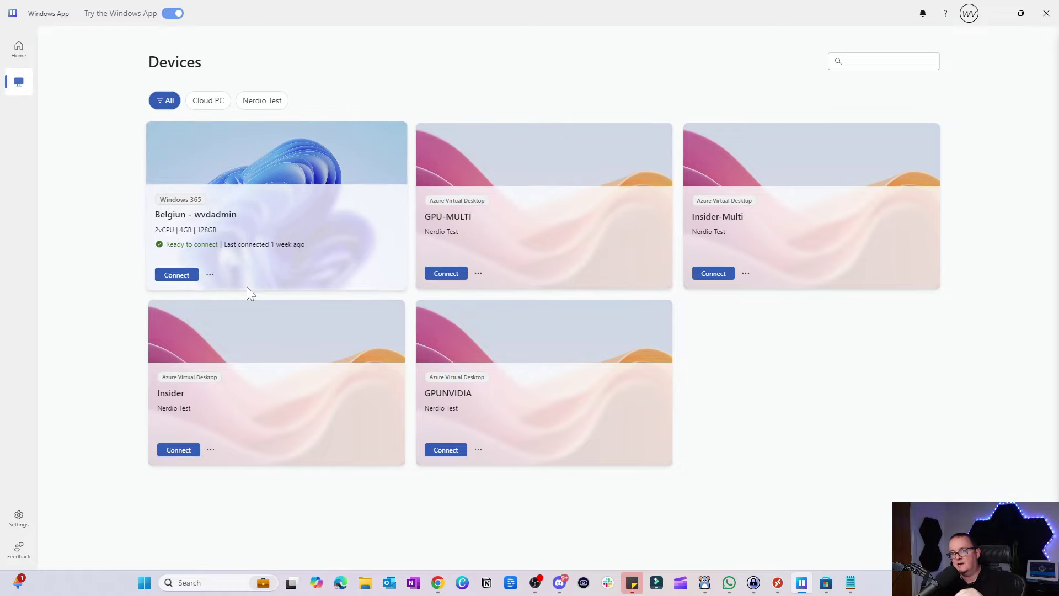
Step: Run a connection inspection on the Belgiun Cloud PC, confirming consent to inspect it
click(210, 275)
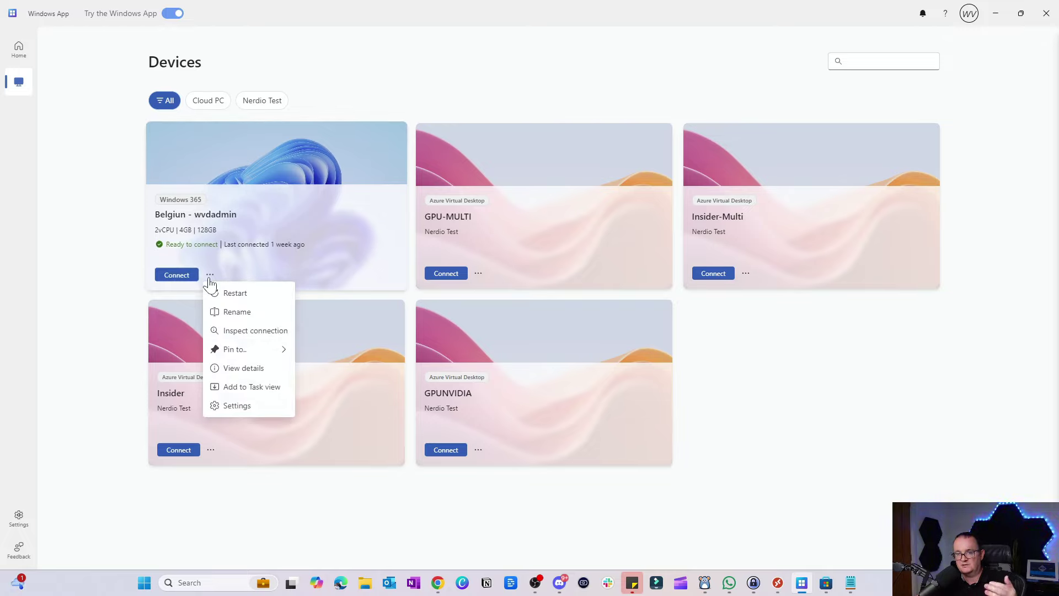
click(255, 332)
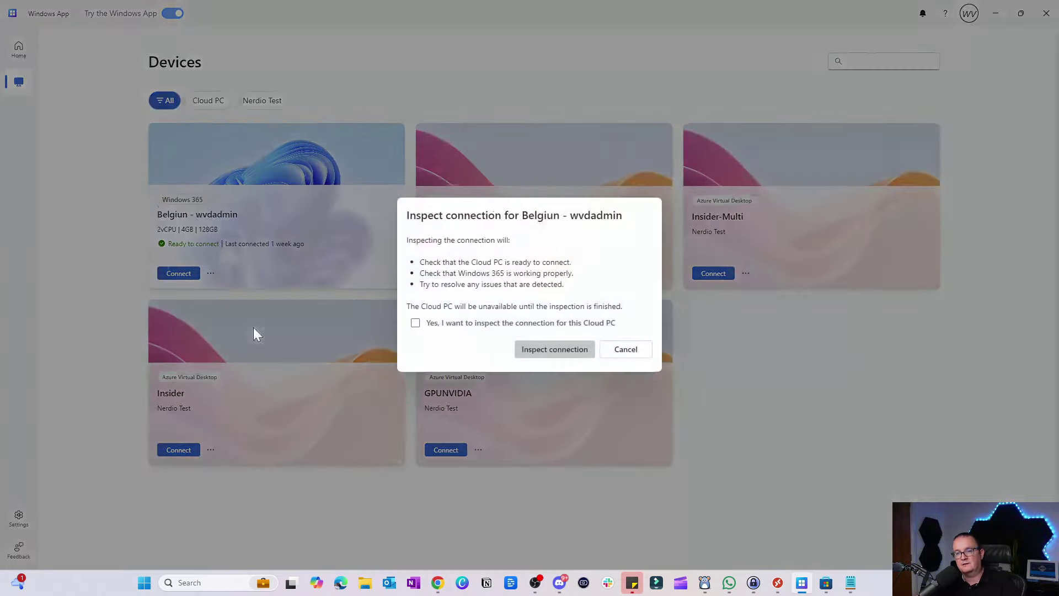
click(475, 324)
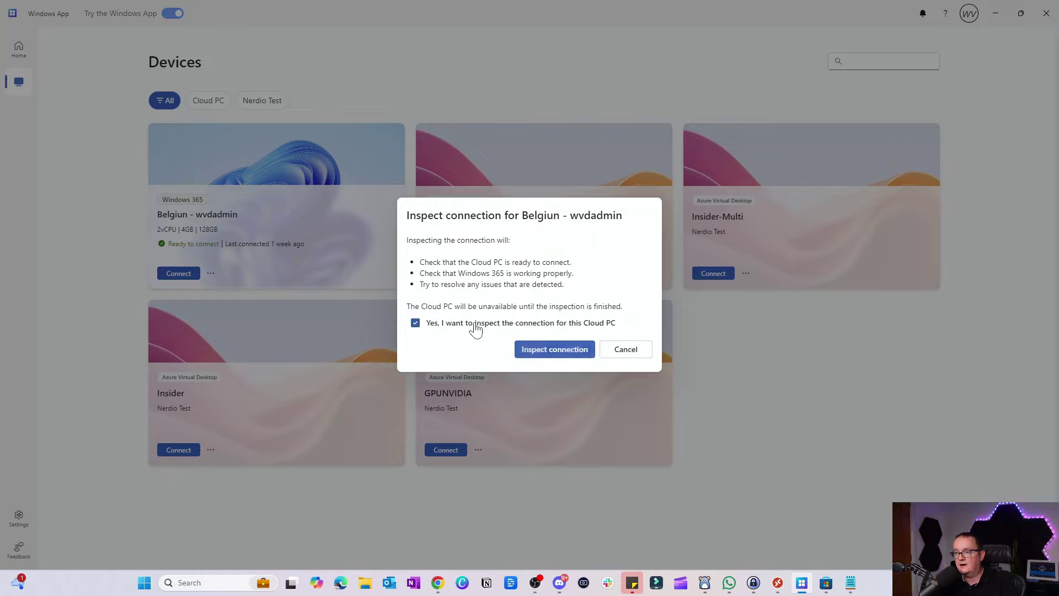
click(524, 349)
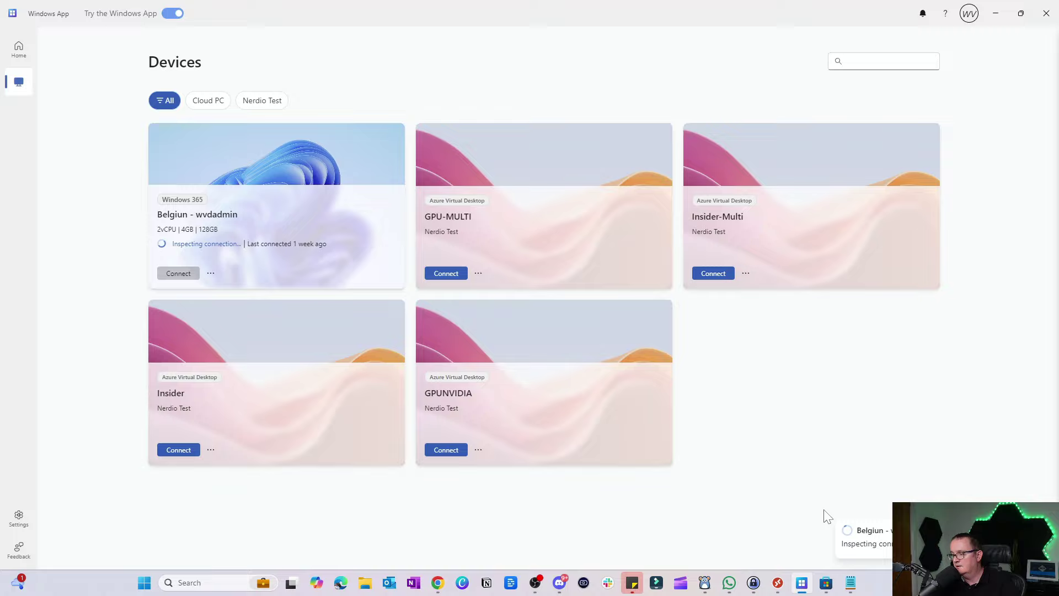
click(882, 541)
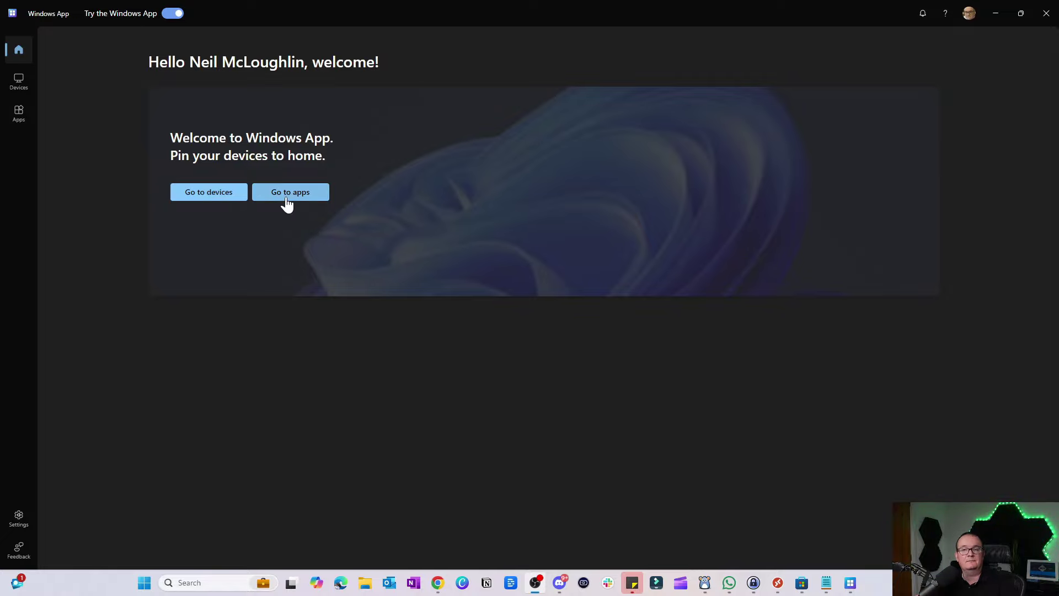
Step: Open the list of published apps and compare it with the workspaces in the Remote Desktop client
click(20, 116)
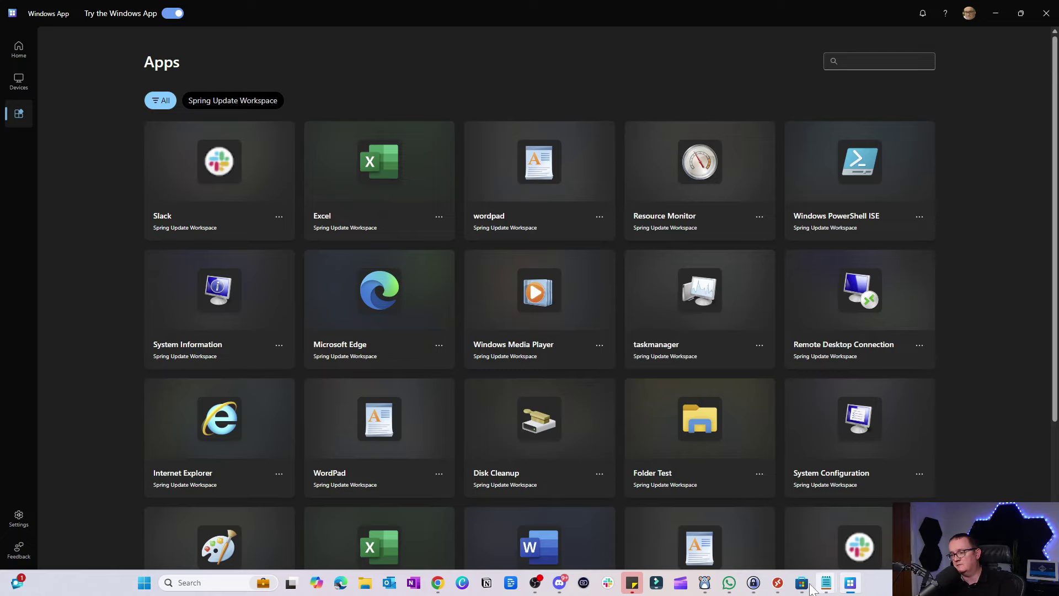
click(777, 583)
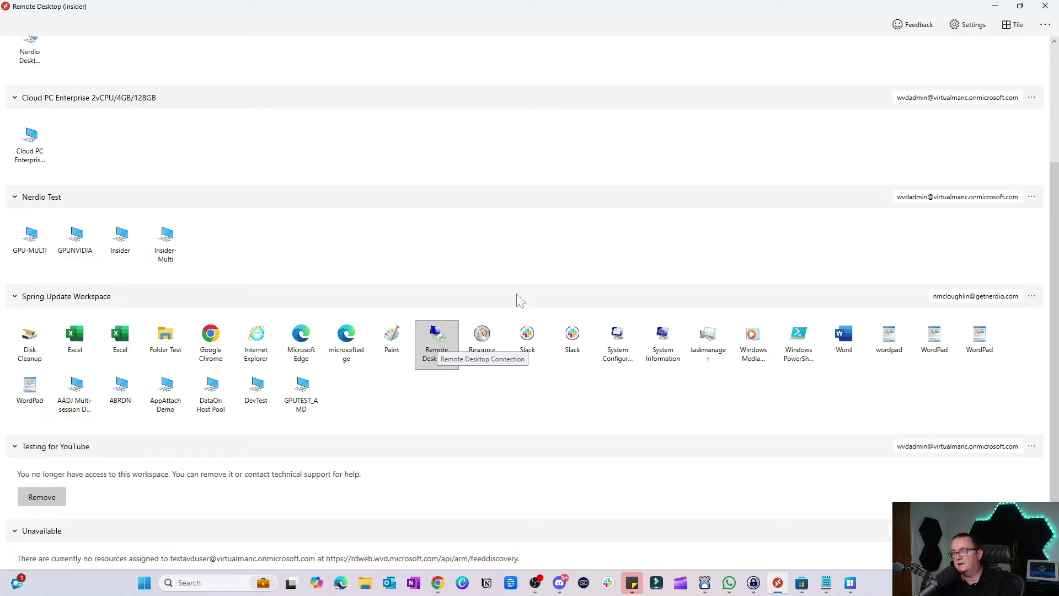
click(994, 6)
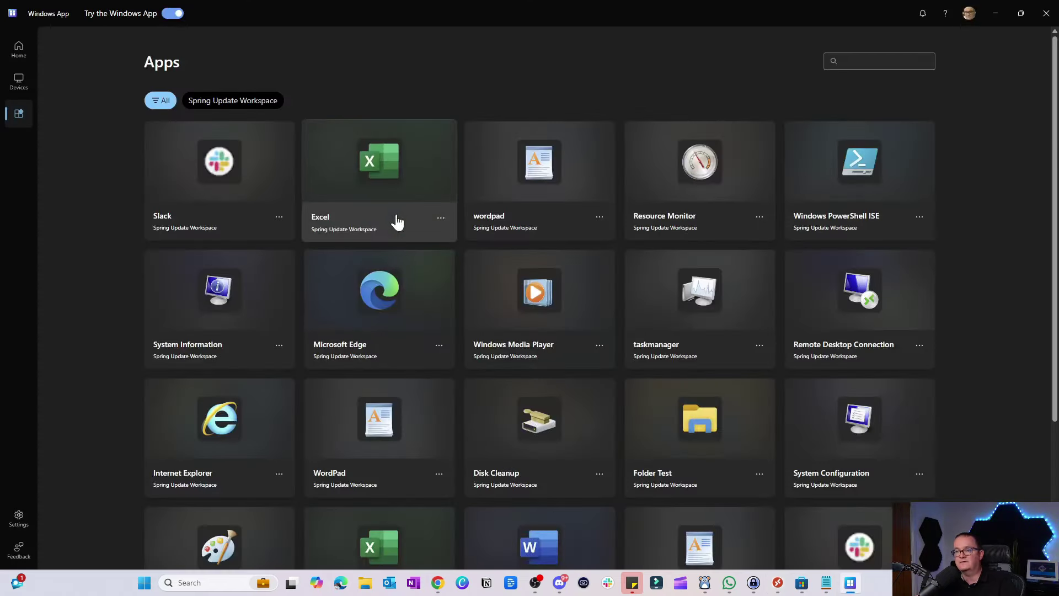
Step: Browse the account's devices and its full list of published Spring Update Workspace apps
click(18, 84)
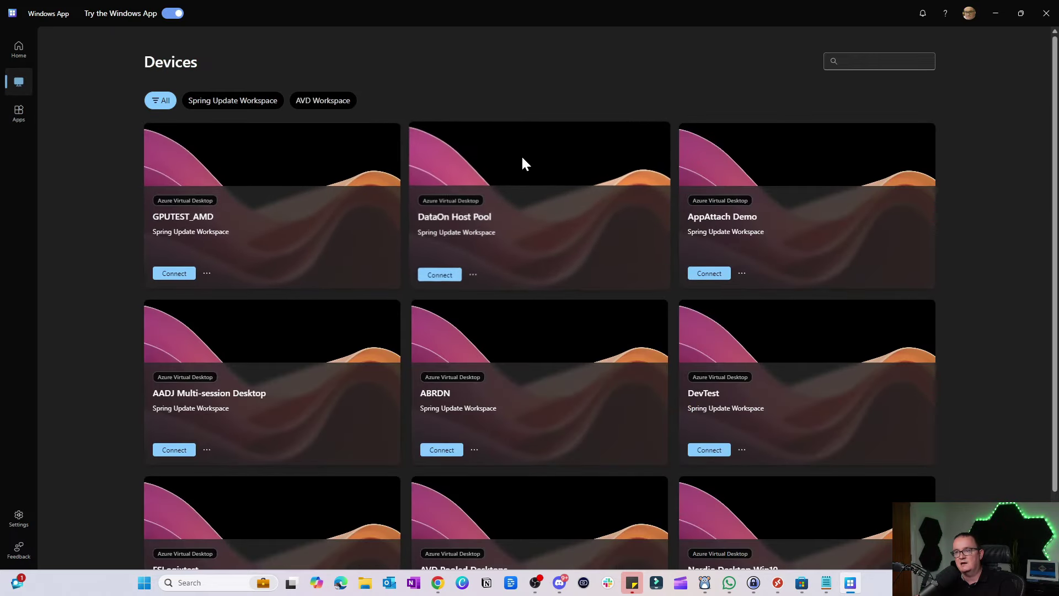
scroll(522, 161, down, 2)
click(17, 112)
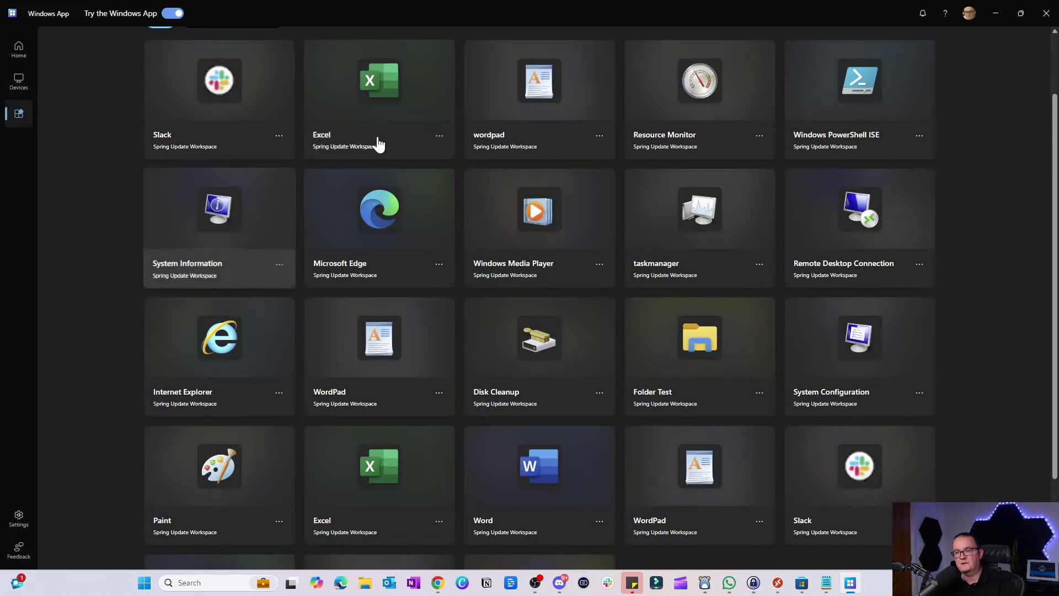
scroll(492, 244, down, 2)
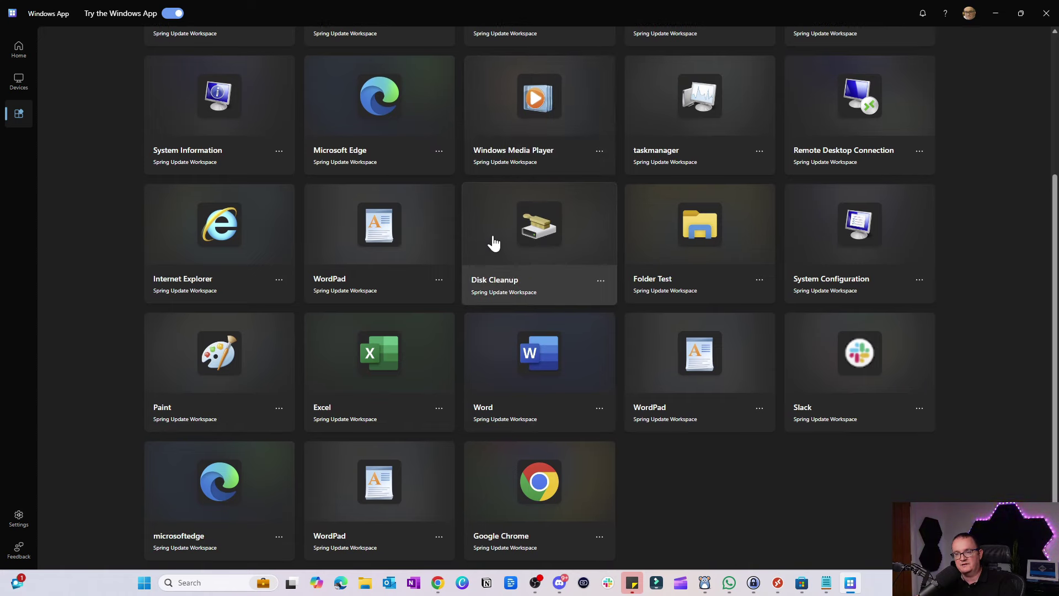
scroll(492, 244, up, 3)
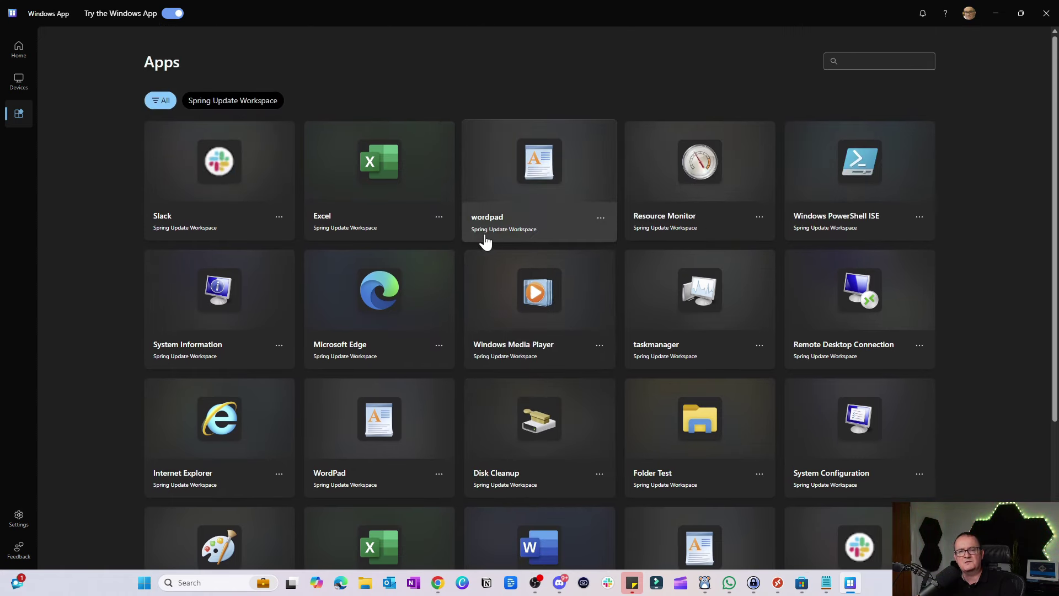
Step: Switch to the wvdadmin account and review how the Remote Desktop client lists workspaces from several accounts
click(969, 17)
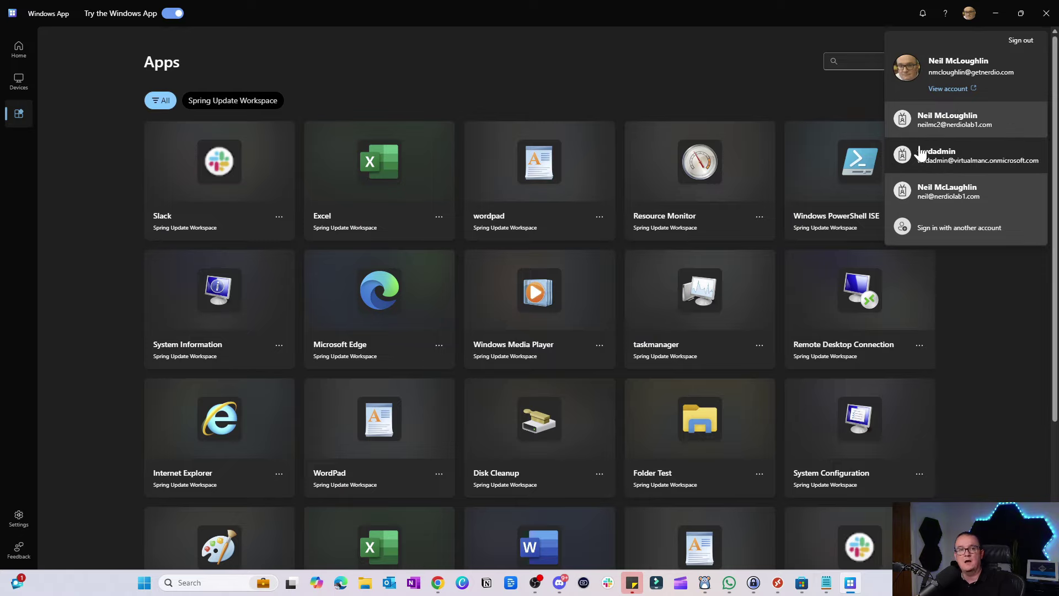
click(948, 160)
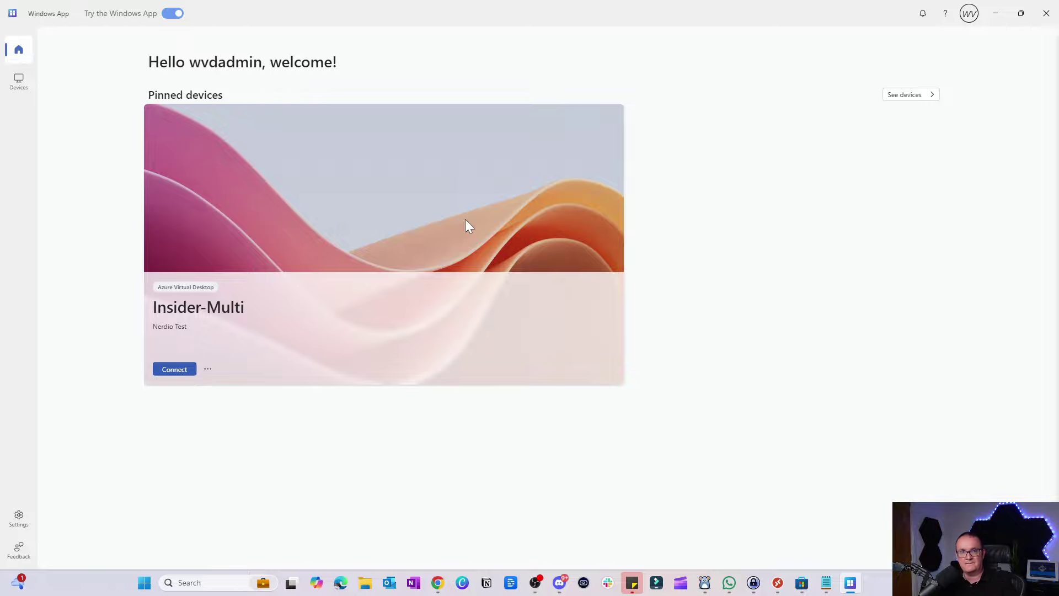
click(776, 584)
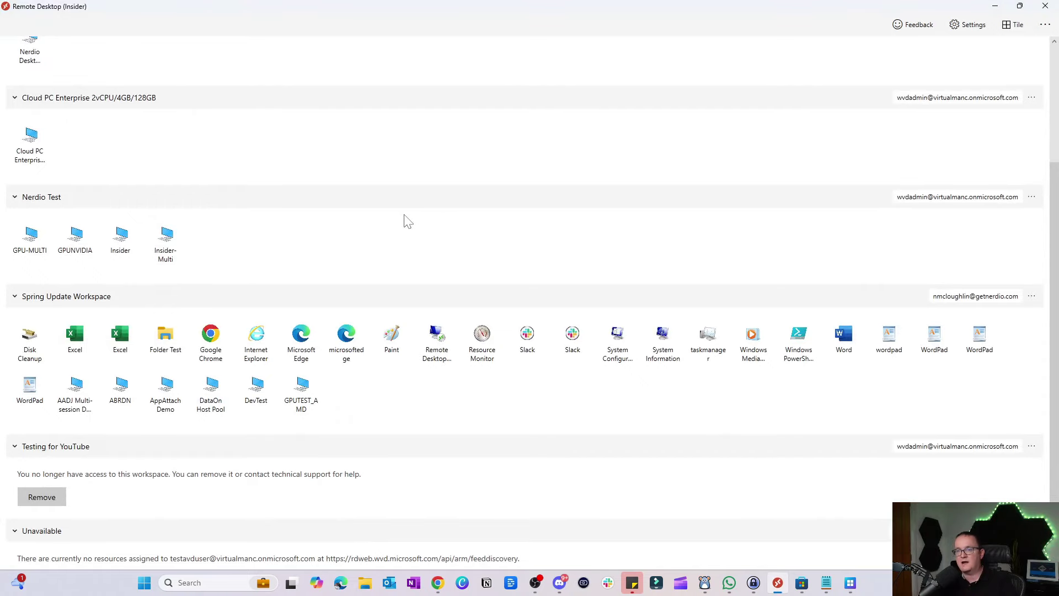
scroll(400, 205, up, 2)
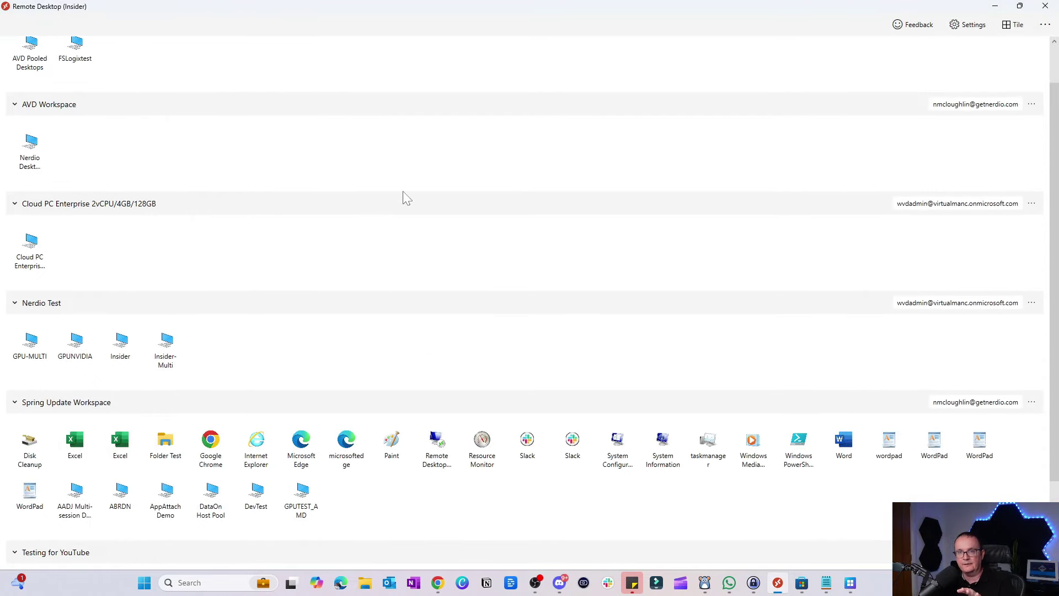
scroll(404, 198, down, 2)
click(996, 6)
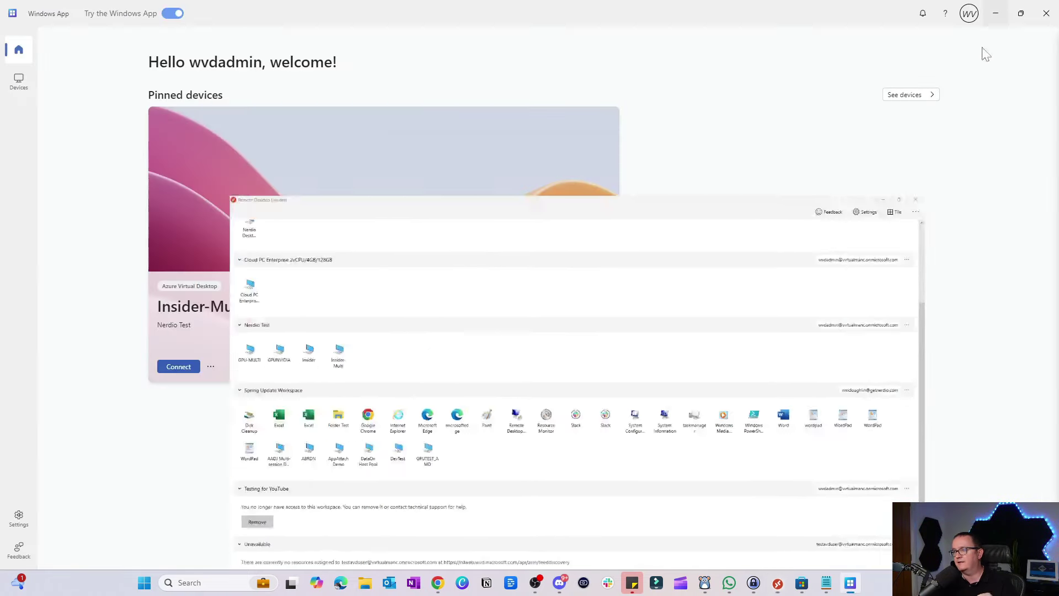
Step: Compare the available sign-in accounts with the Remote Desktop client's combined workspaces, and open the wvdadmin account's devices
click(967, 19)
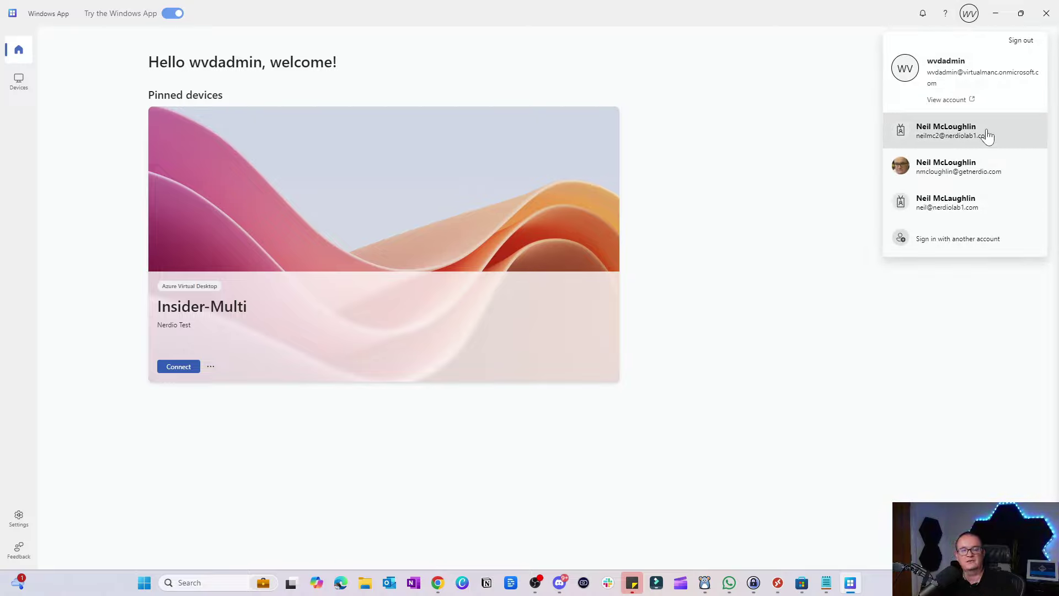
key(Escape)
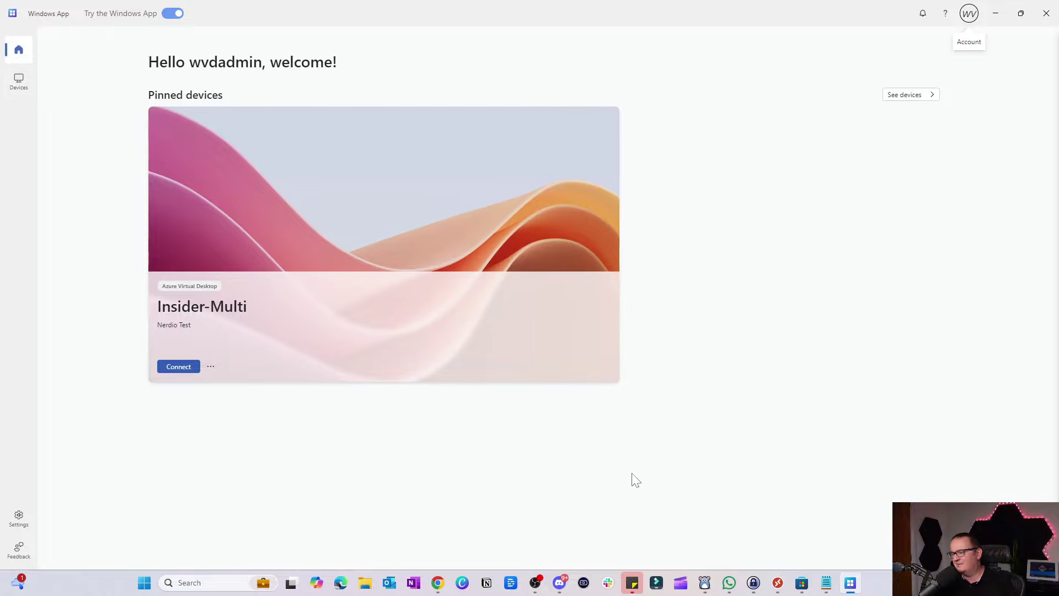
click(778, 582)
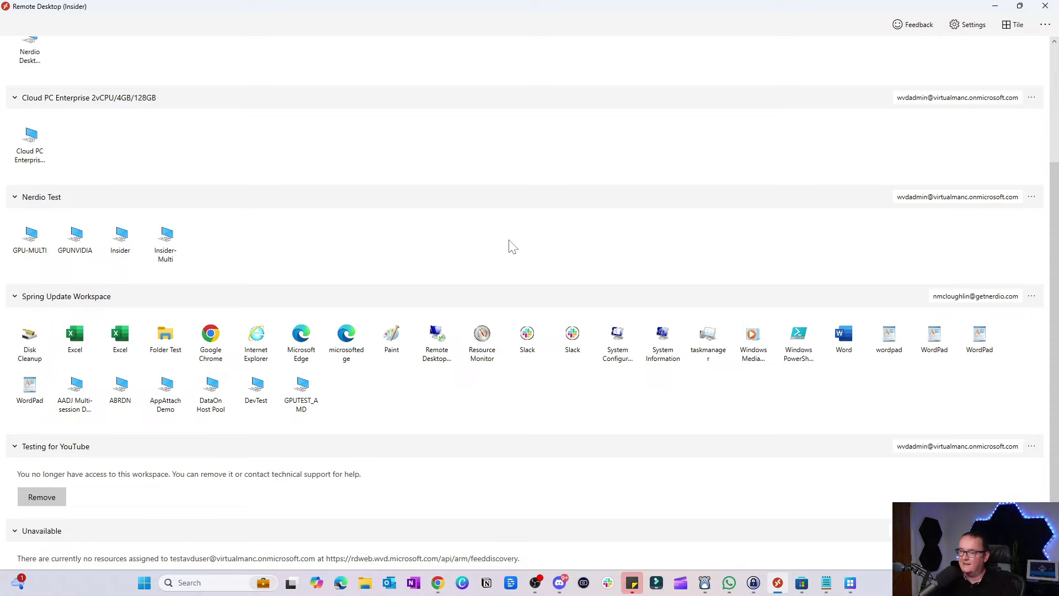
click(995, 6)
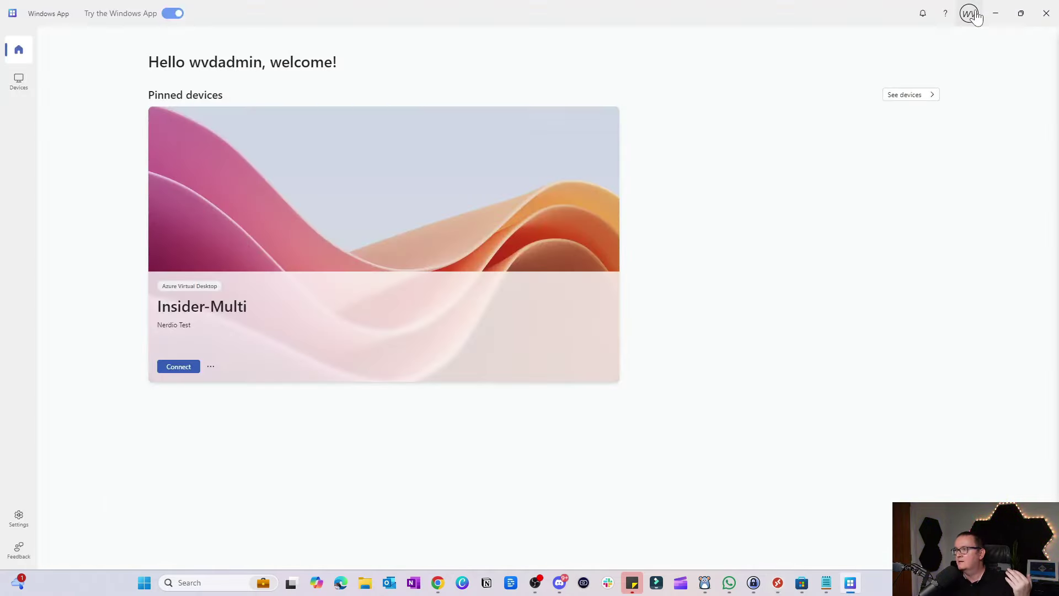
click(972, 15)
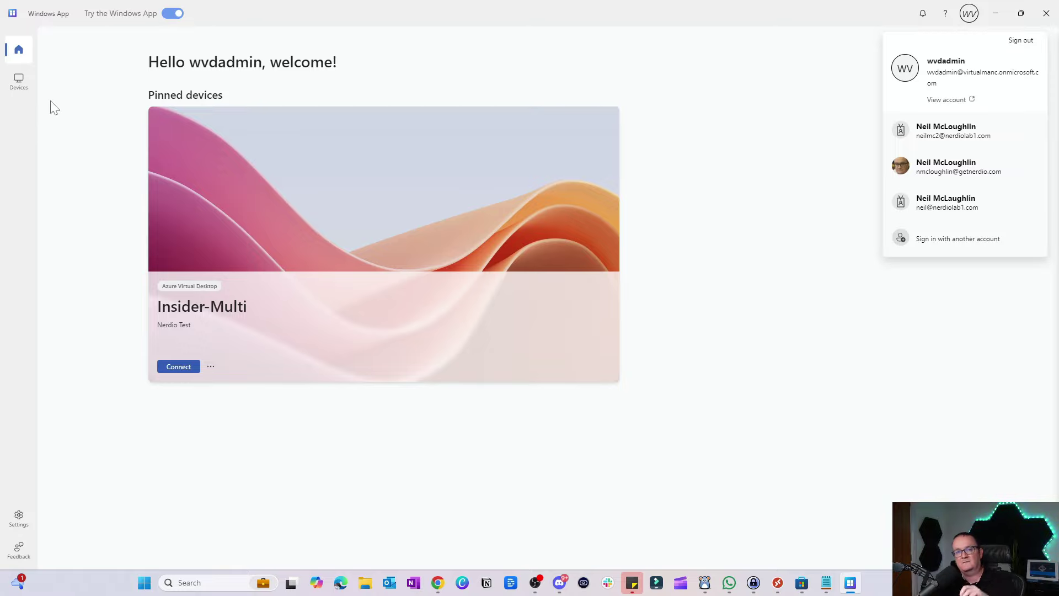
click(14, 82)
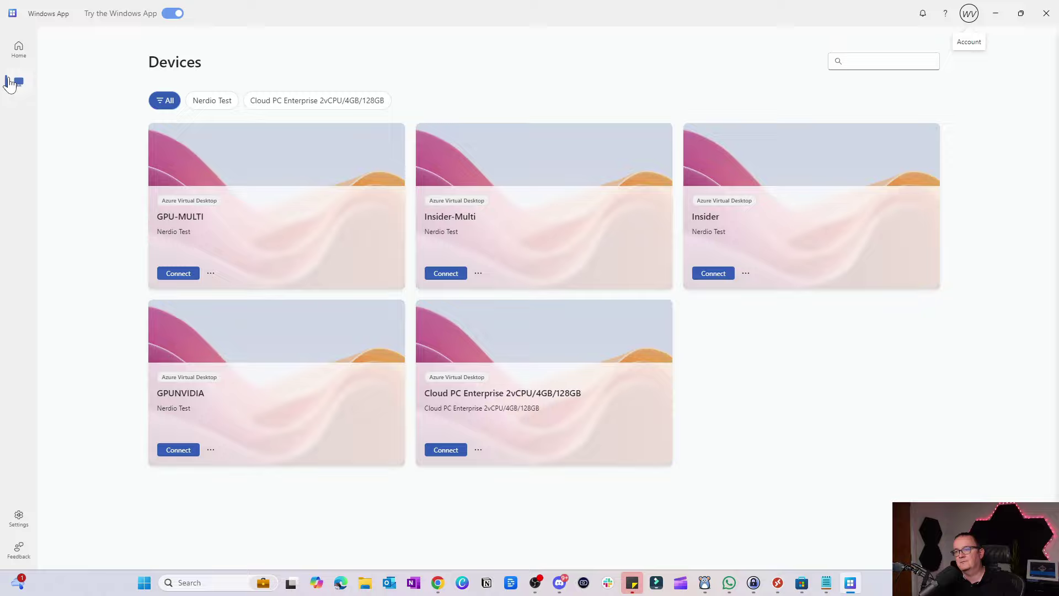